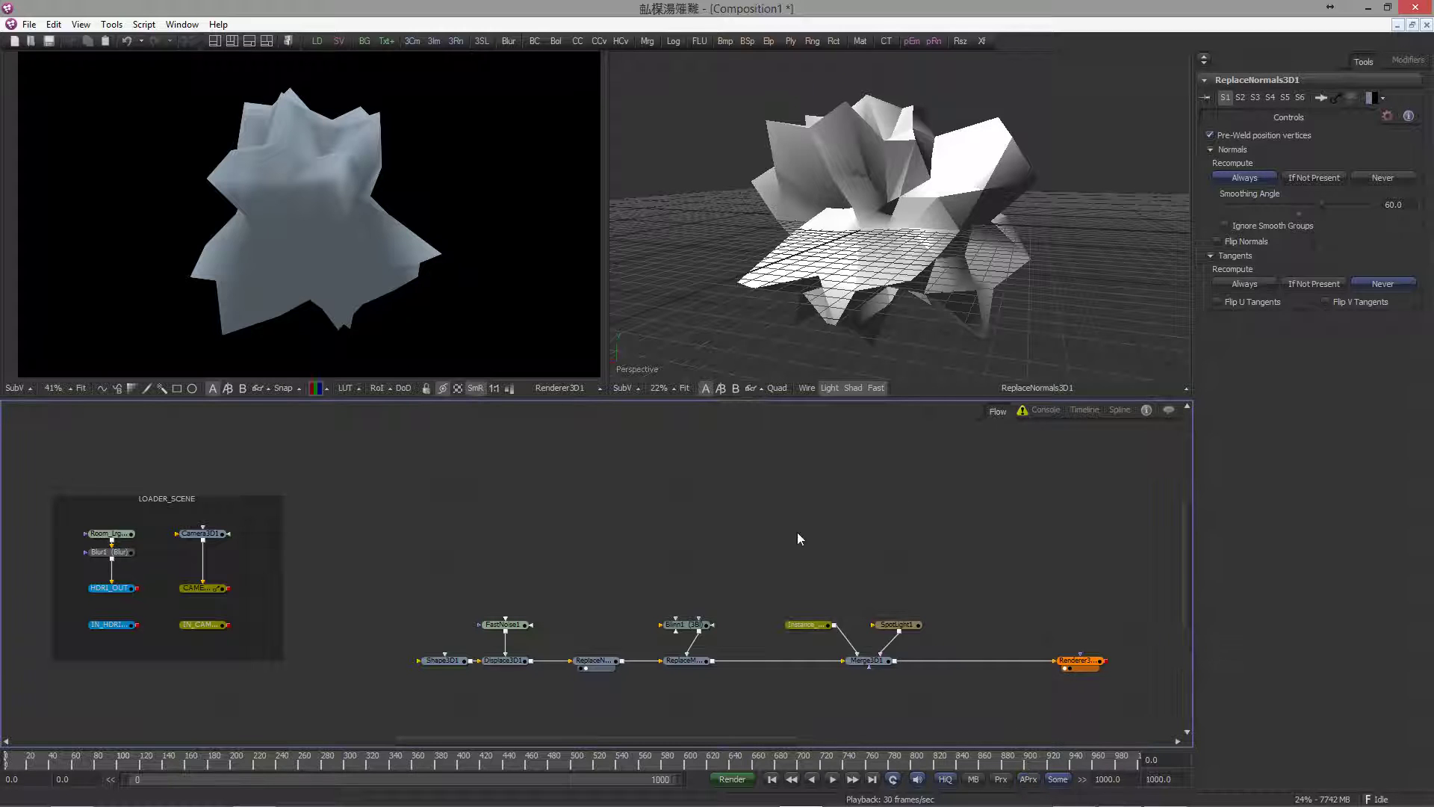
- Paste a copy of the Merge3D1 and Renderer3D1 pair above the originals and connect the camera instance to the copied merge
drag(856, 518, 848, 523)
drag(827, 710, 1091, 657)
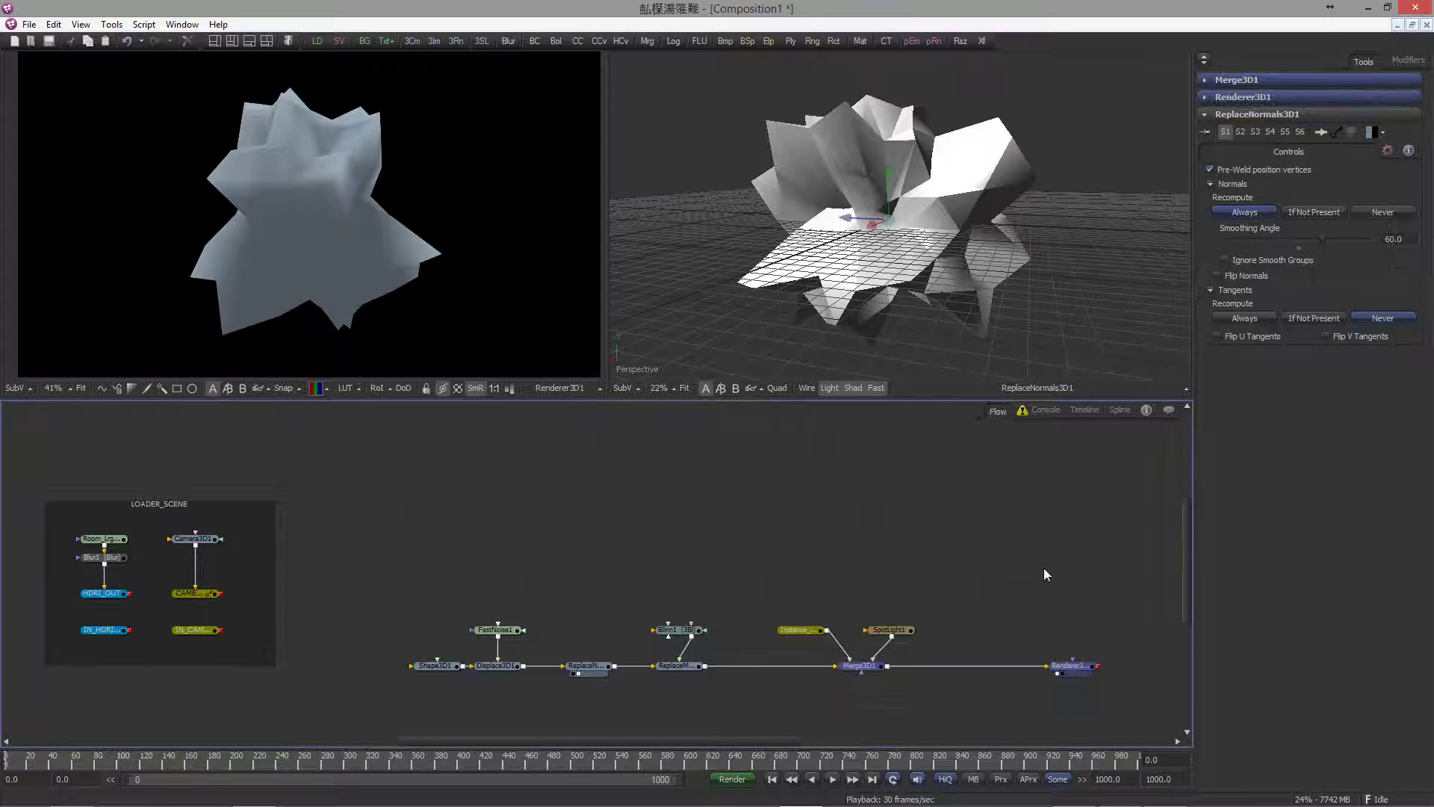
click(853, 525)
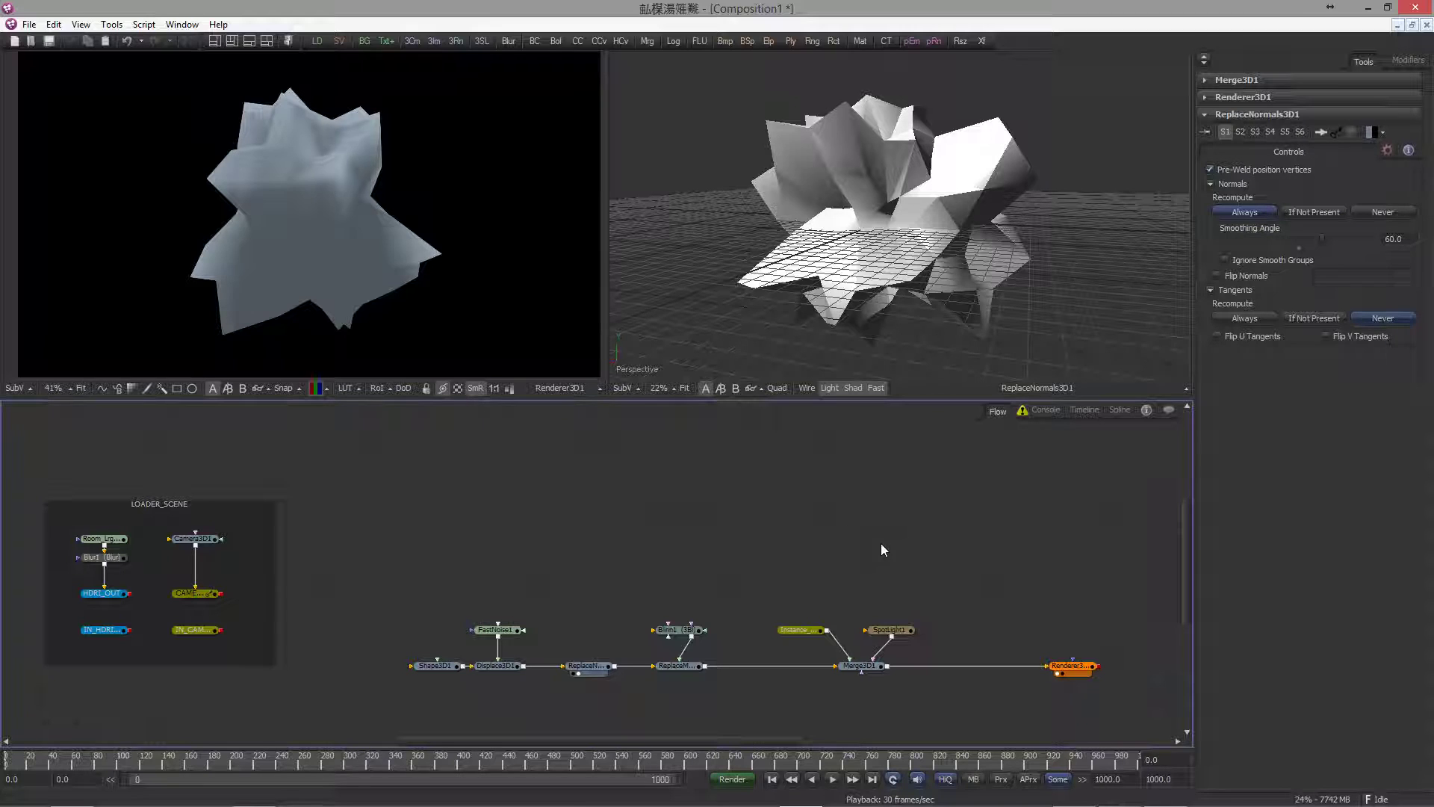
key(ctrl+v)
drag(857, 517, 1067, 570)
click(1071, 574)
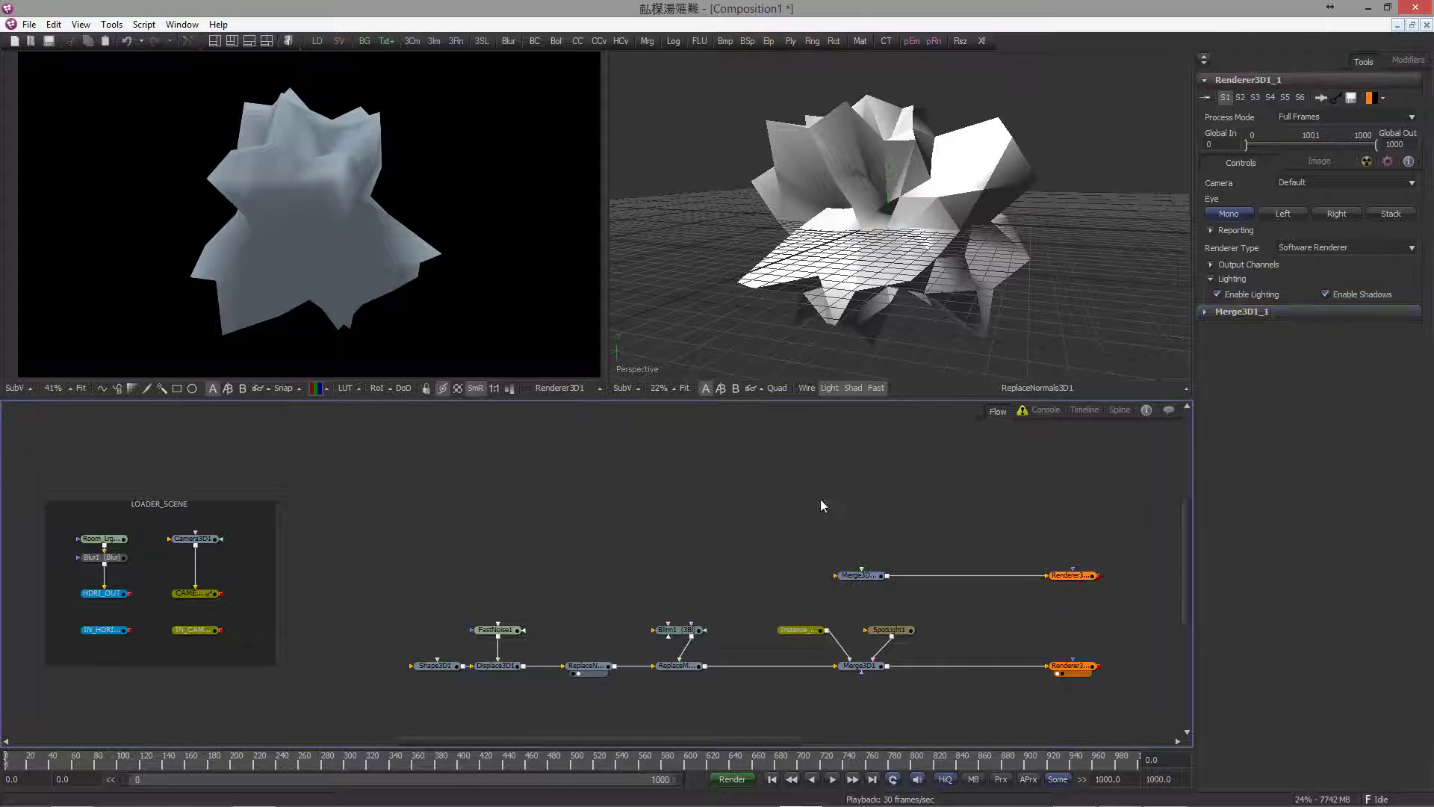
click(799, 630)
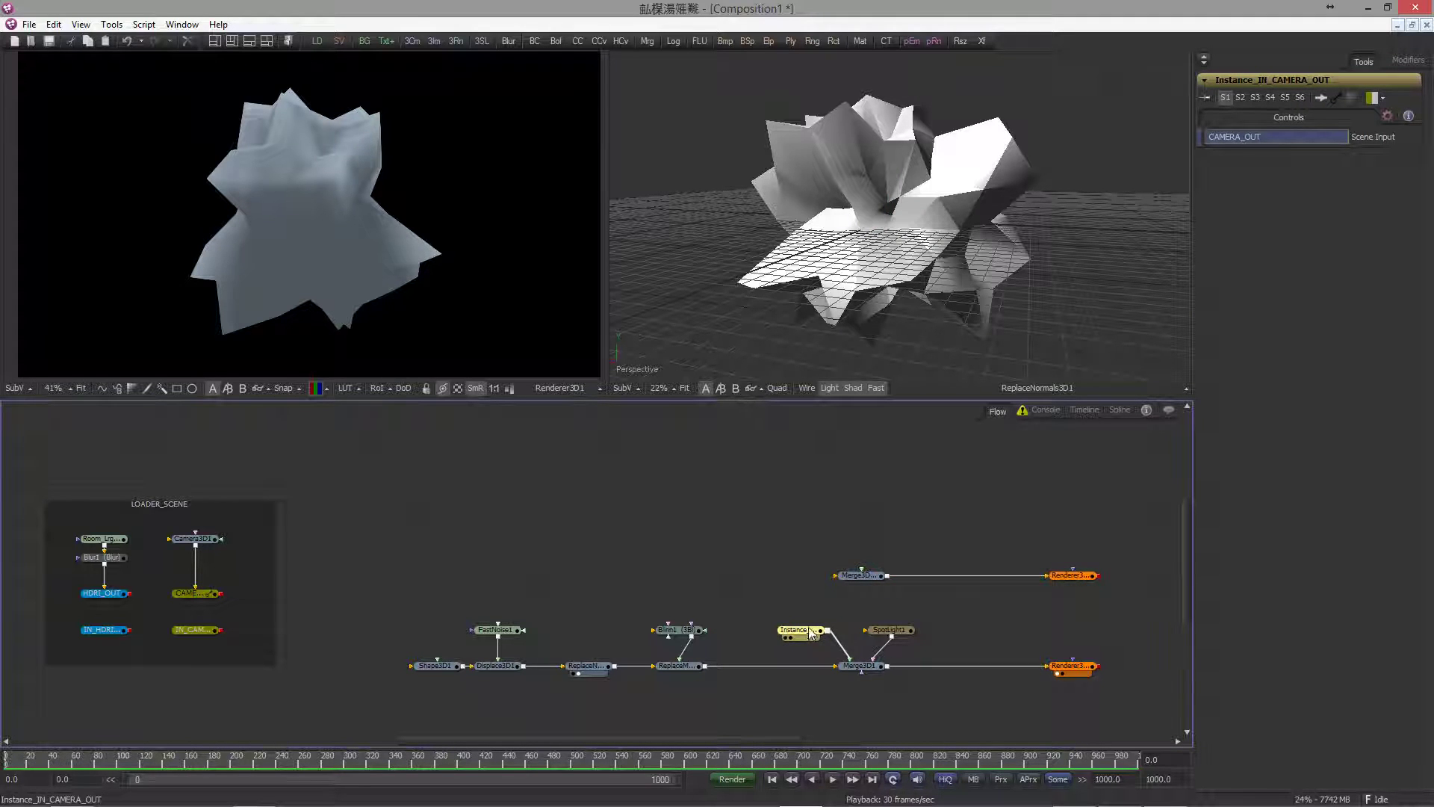
drag(827, 630, 858, 577)
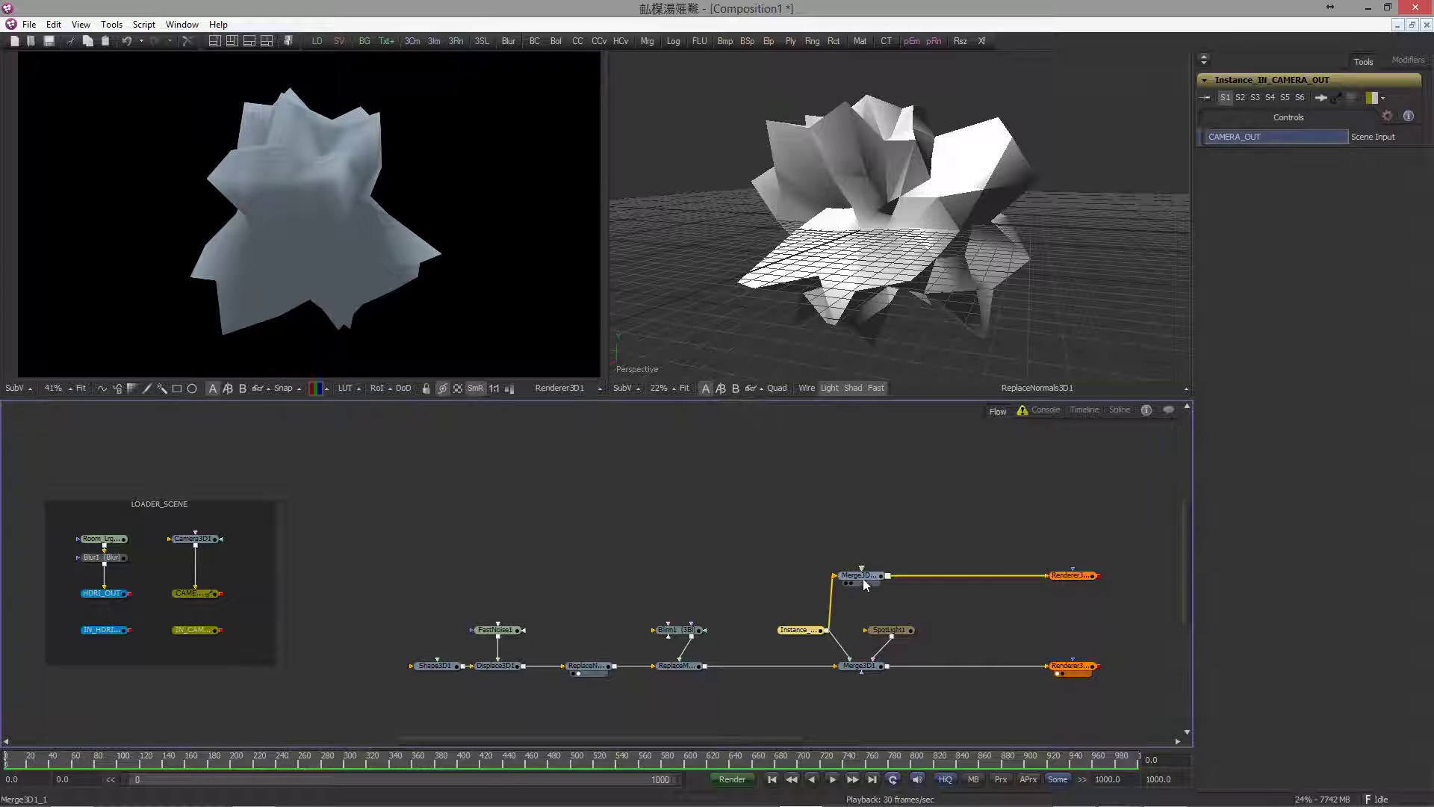
- Add a Replace Material 3D node and wire it between the Replace Normals output and the copied Merge 3D
click(767, 508)
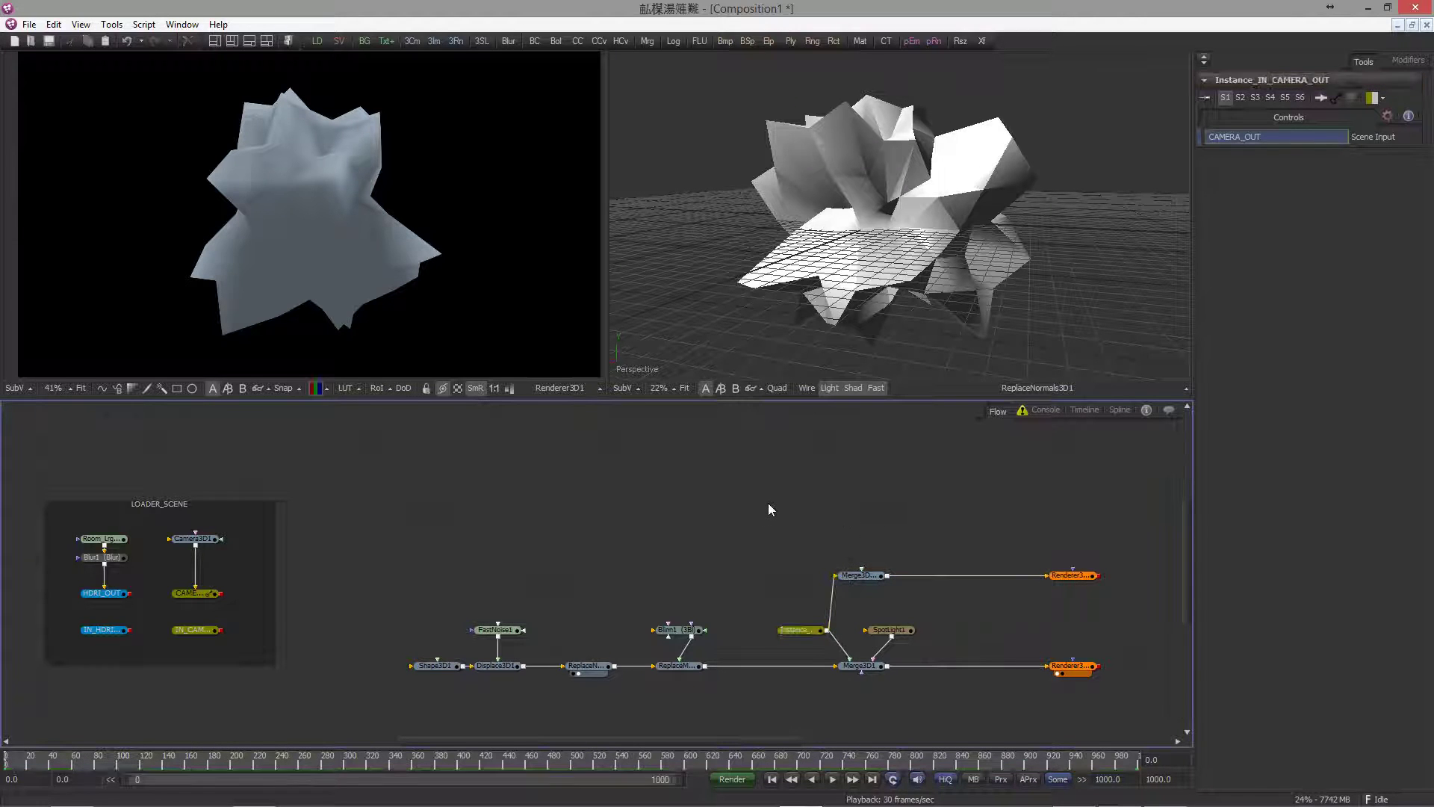
key(ctrl+space)
text(repl)
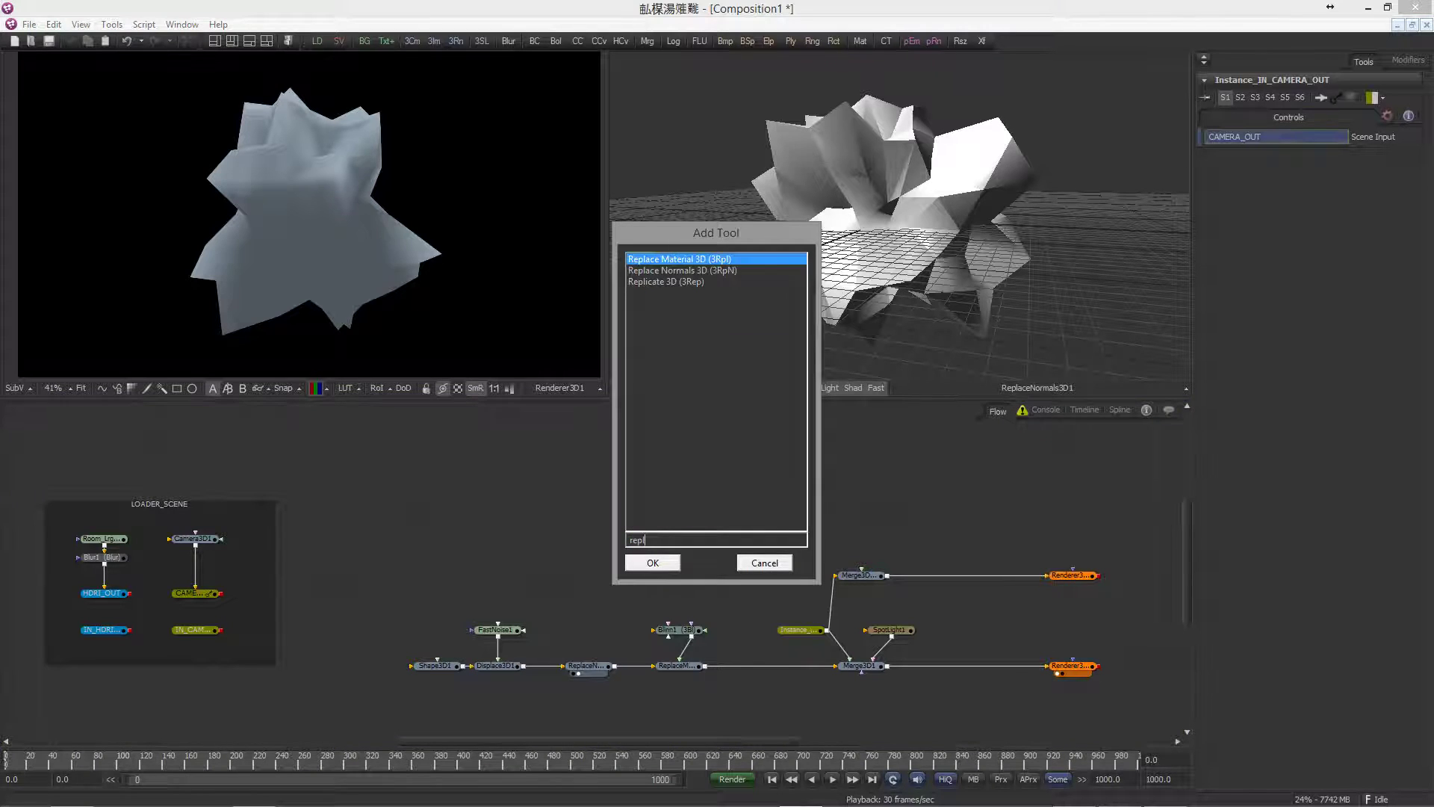
key(Return)
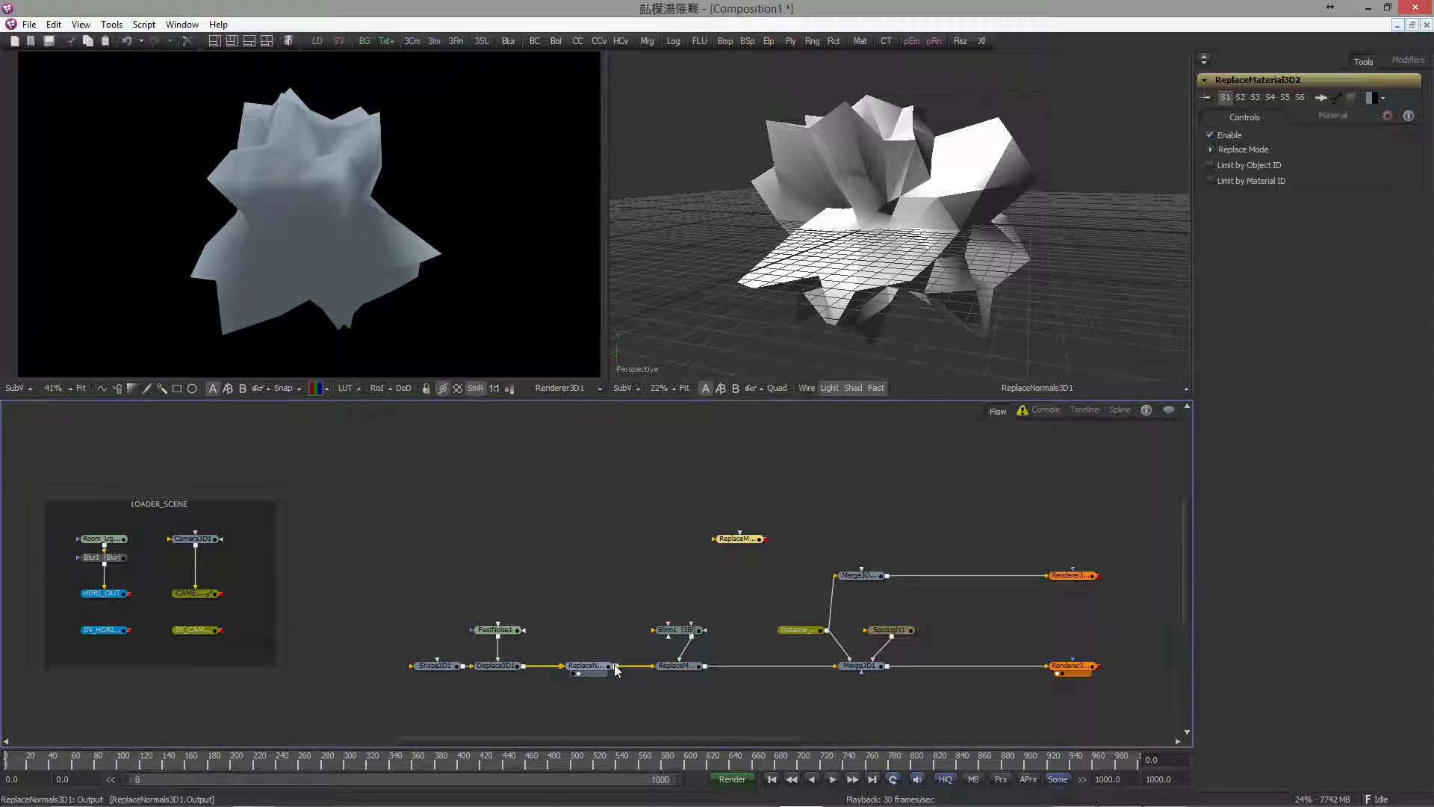
drag(615, 666, 861, 573)
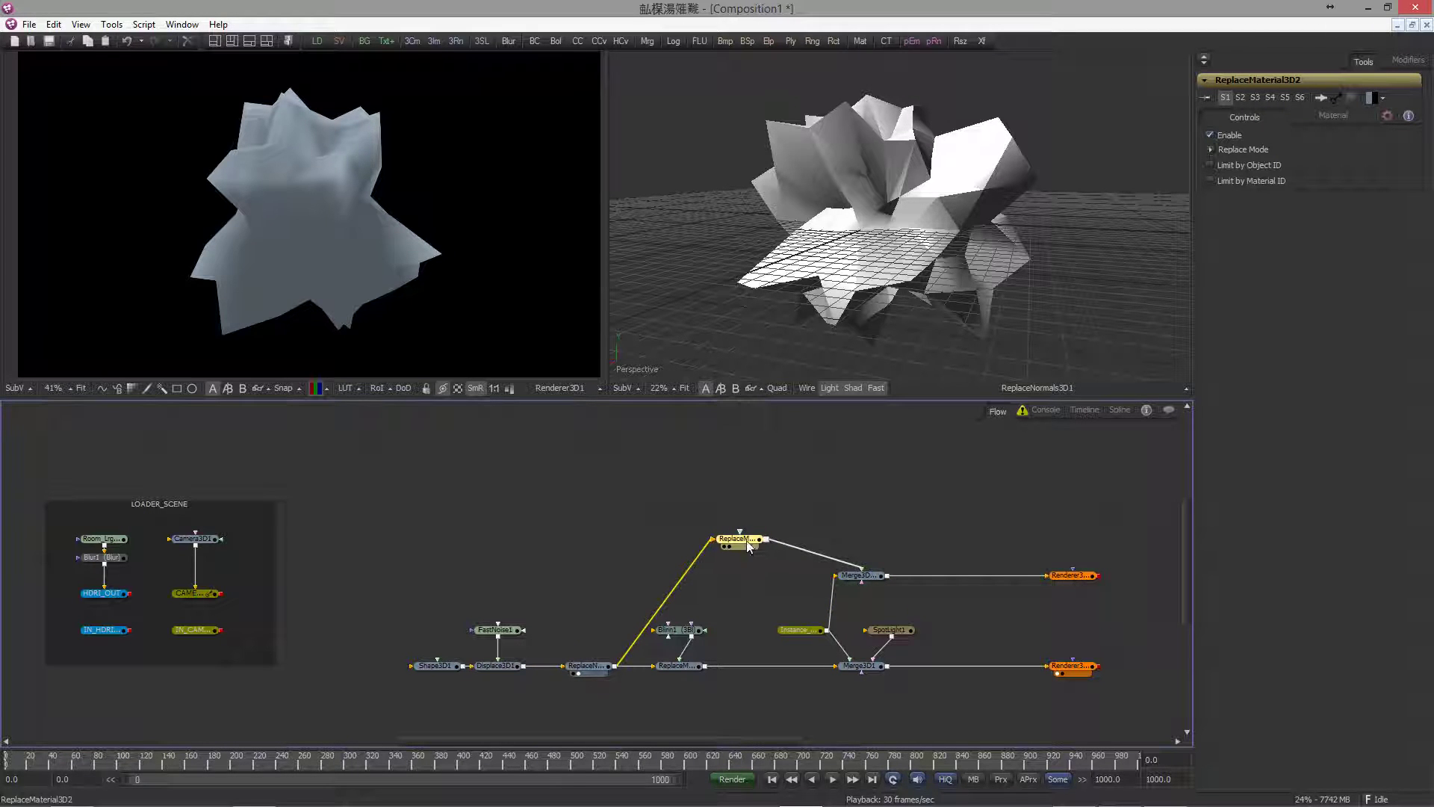
- Add a Blinn material node above the new Replace Material 3D node
click(681, 446)
key(ctrl+space)
text(b)
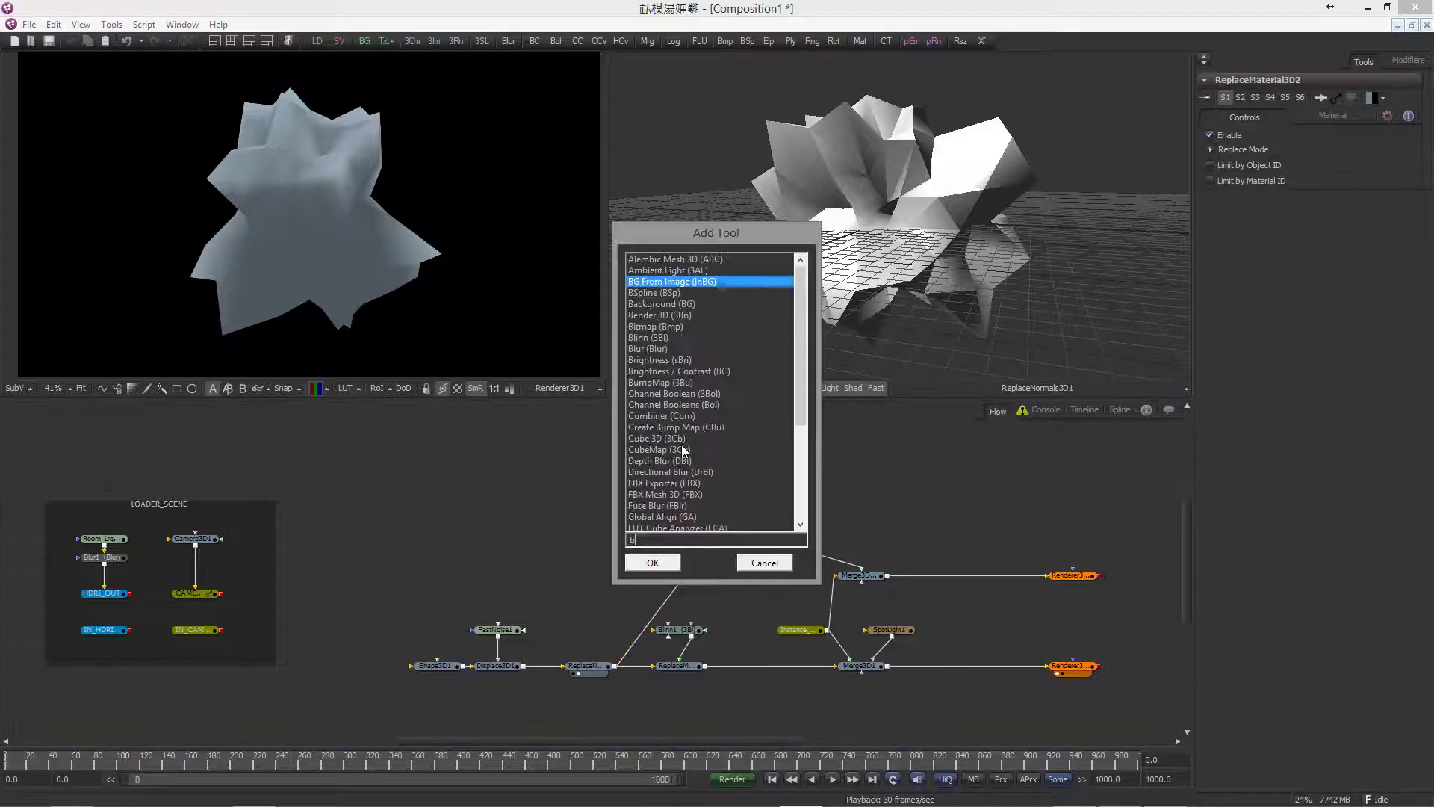
text(linn)
key(Return)
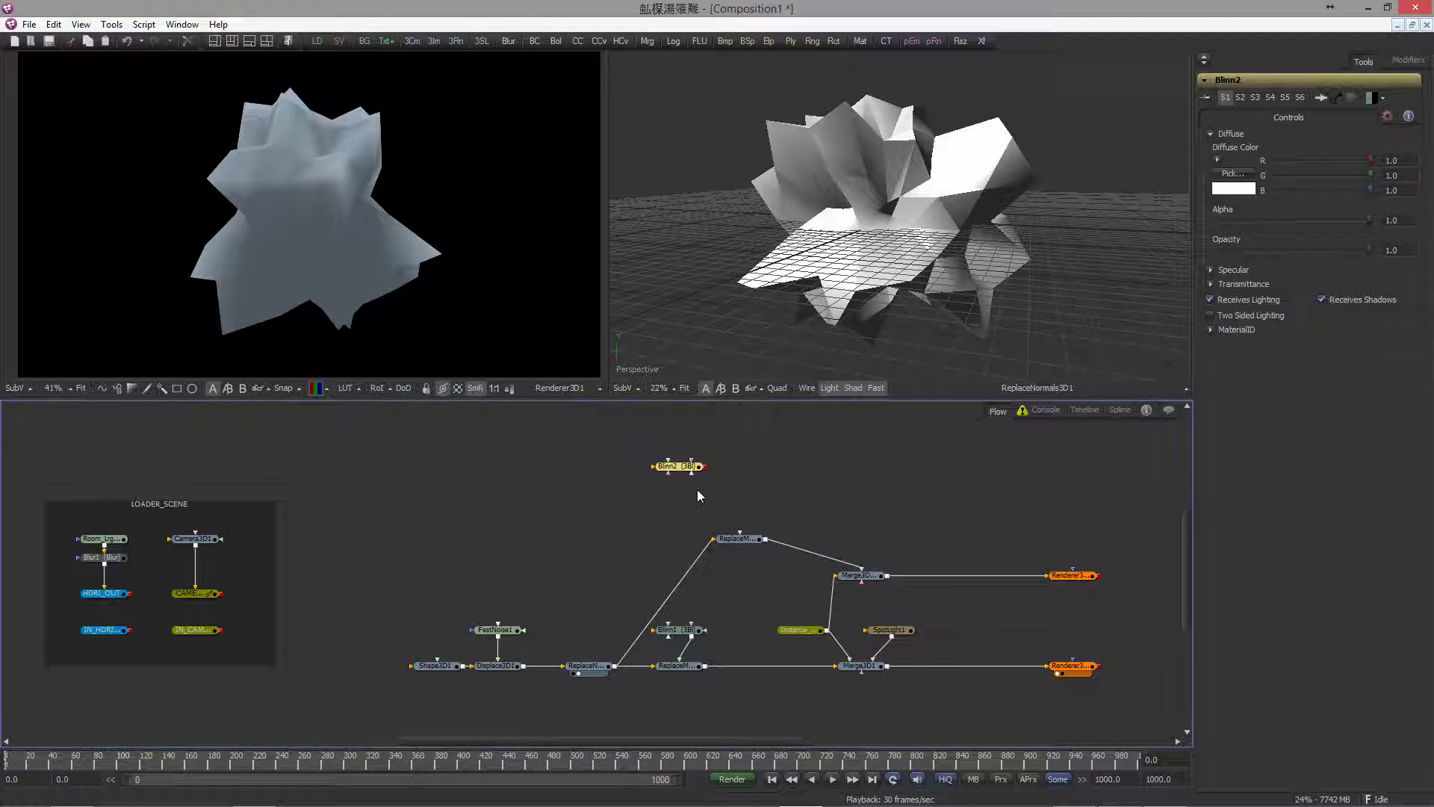
- Add a Reflect node beside the new Blinn and feed the Blinn into it as the base material
click(744, 468)
key(ctrl+space)
text(refl)
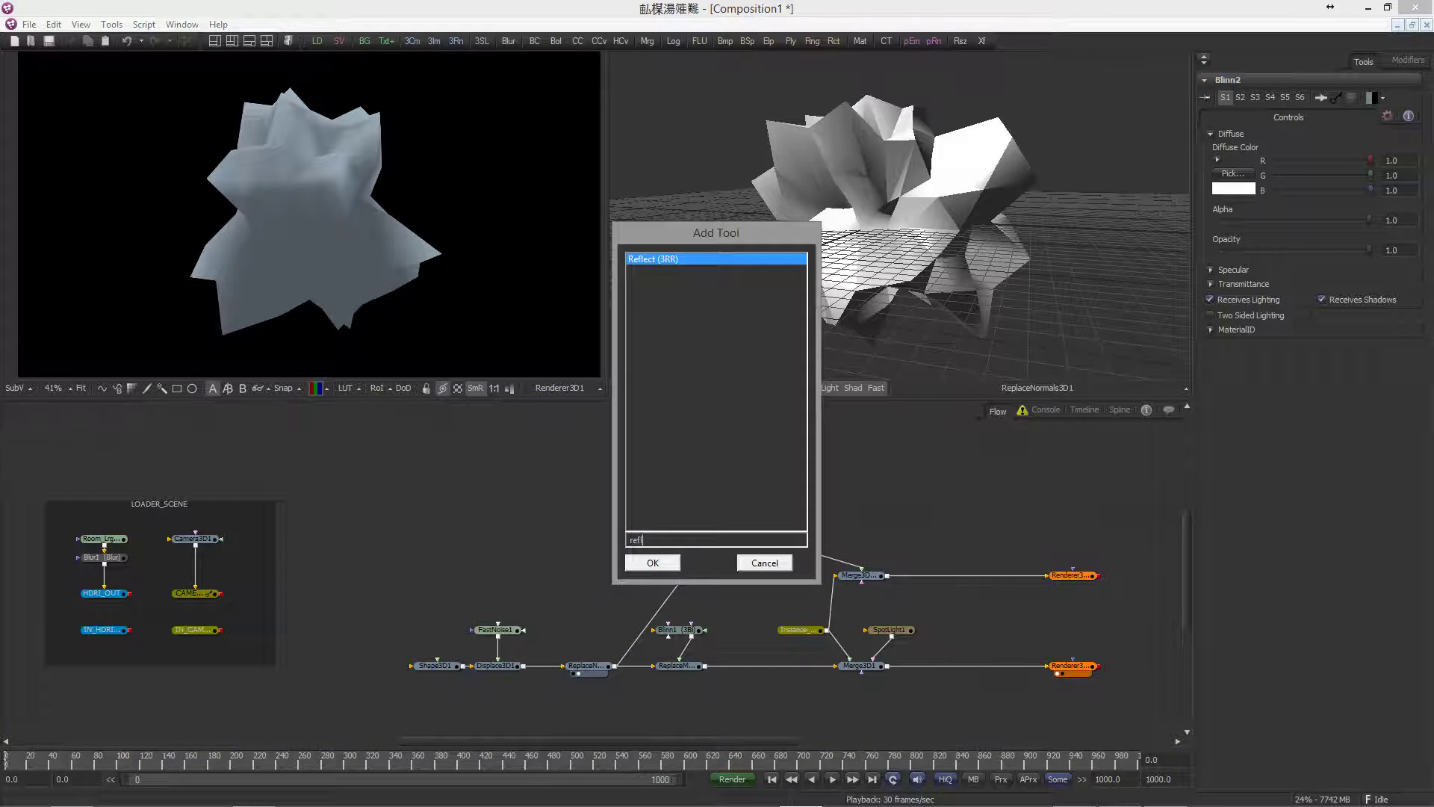
key(Return)
click(652, 471)
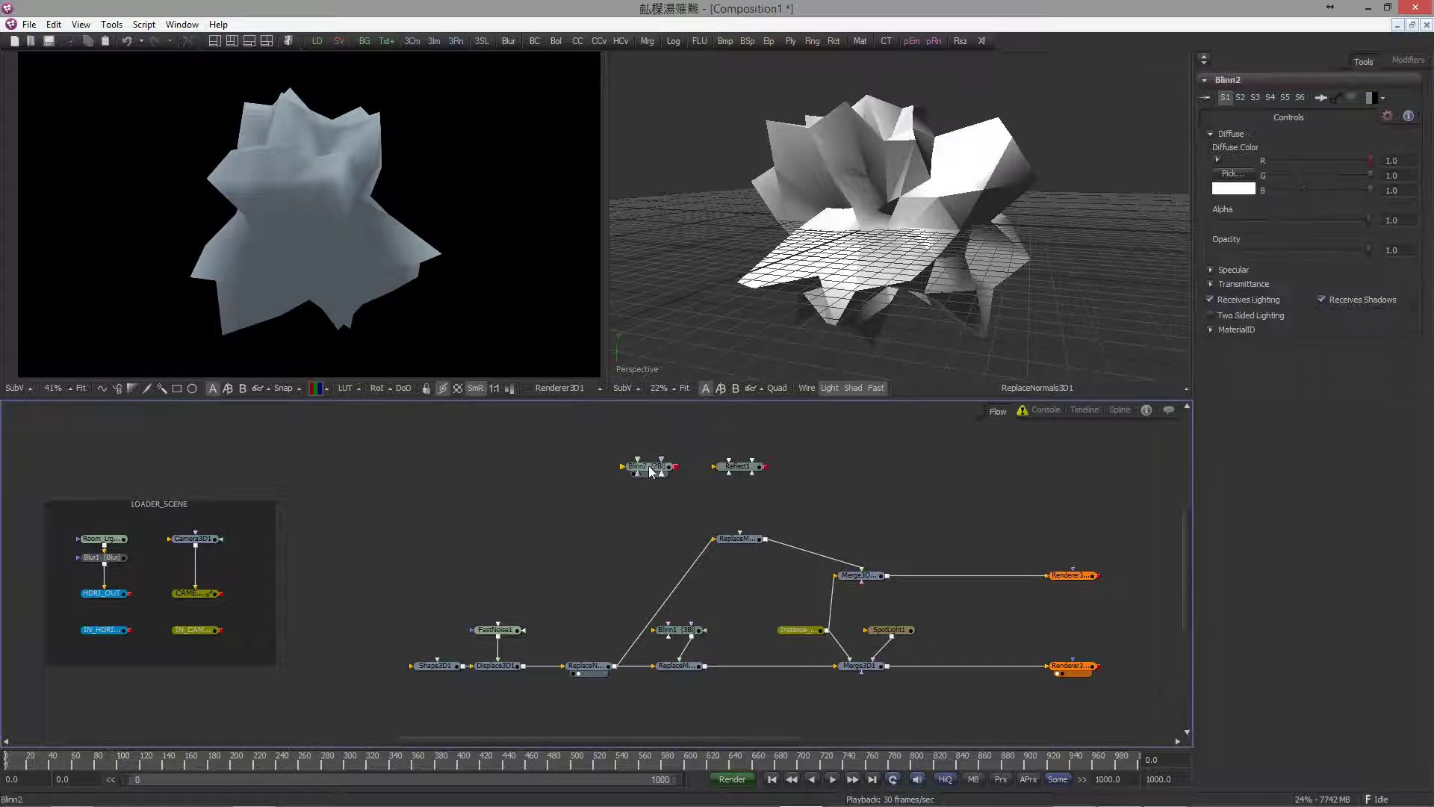
drag(675, 466, 736, 482)
click(757, 477)
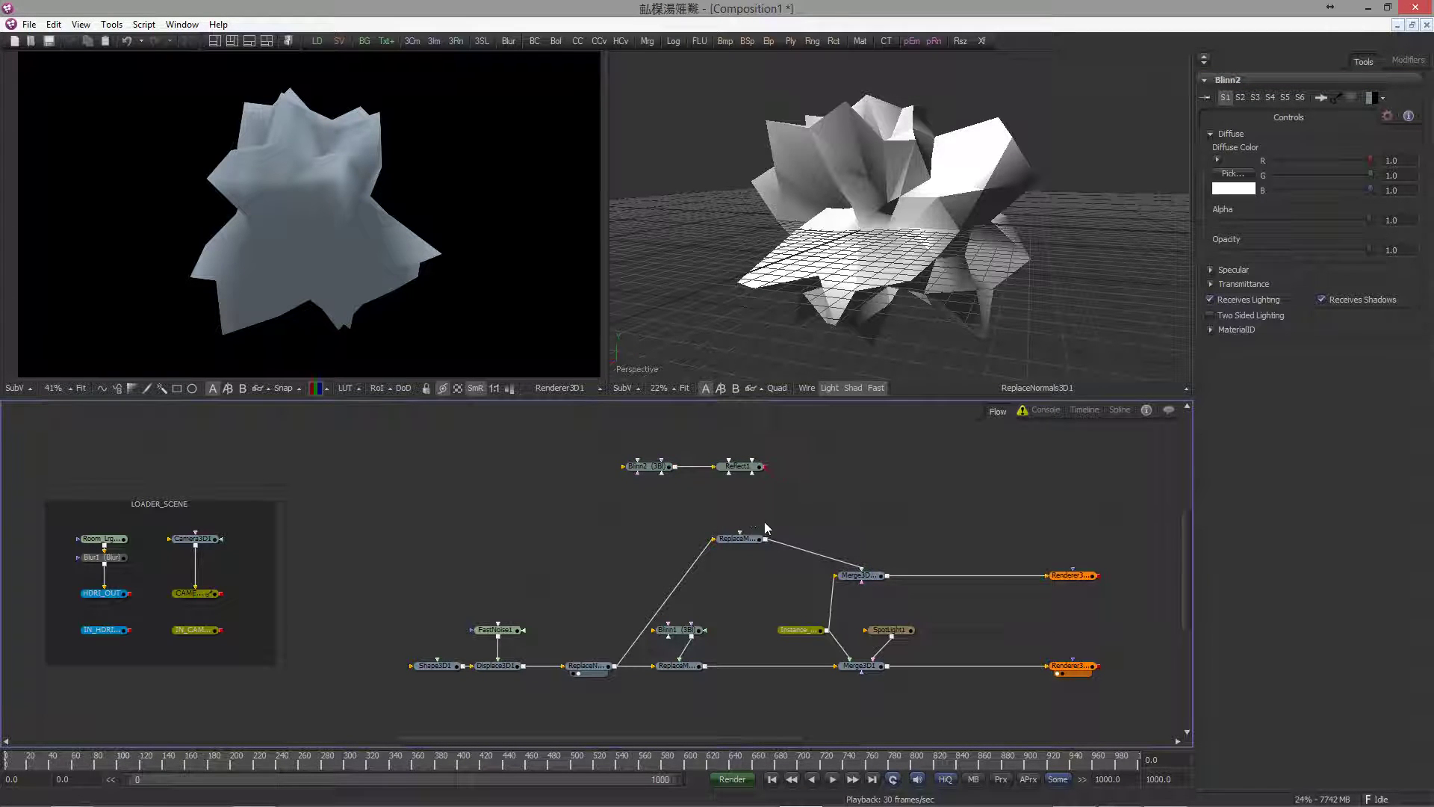
- Connect the Reflect node to ReplaceMaterial3D2's material input and show ReplaceMaterial3D2 only in the first viewer
click(736, 539)
drag(735, 538, 683, 558)
drag(714, 486, 426, 254)
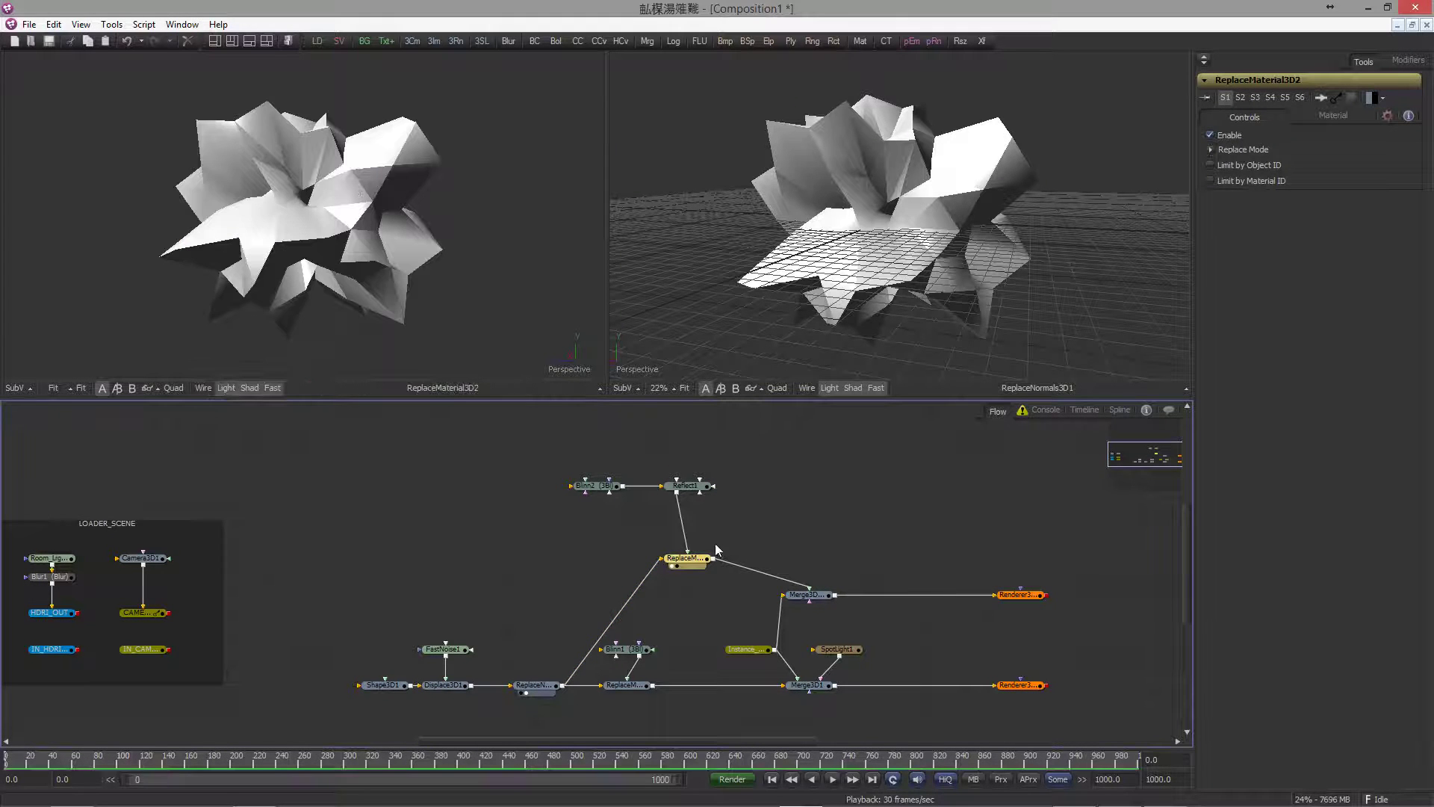
click(677, 566)
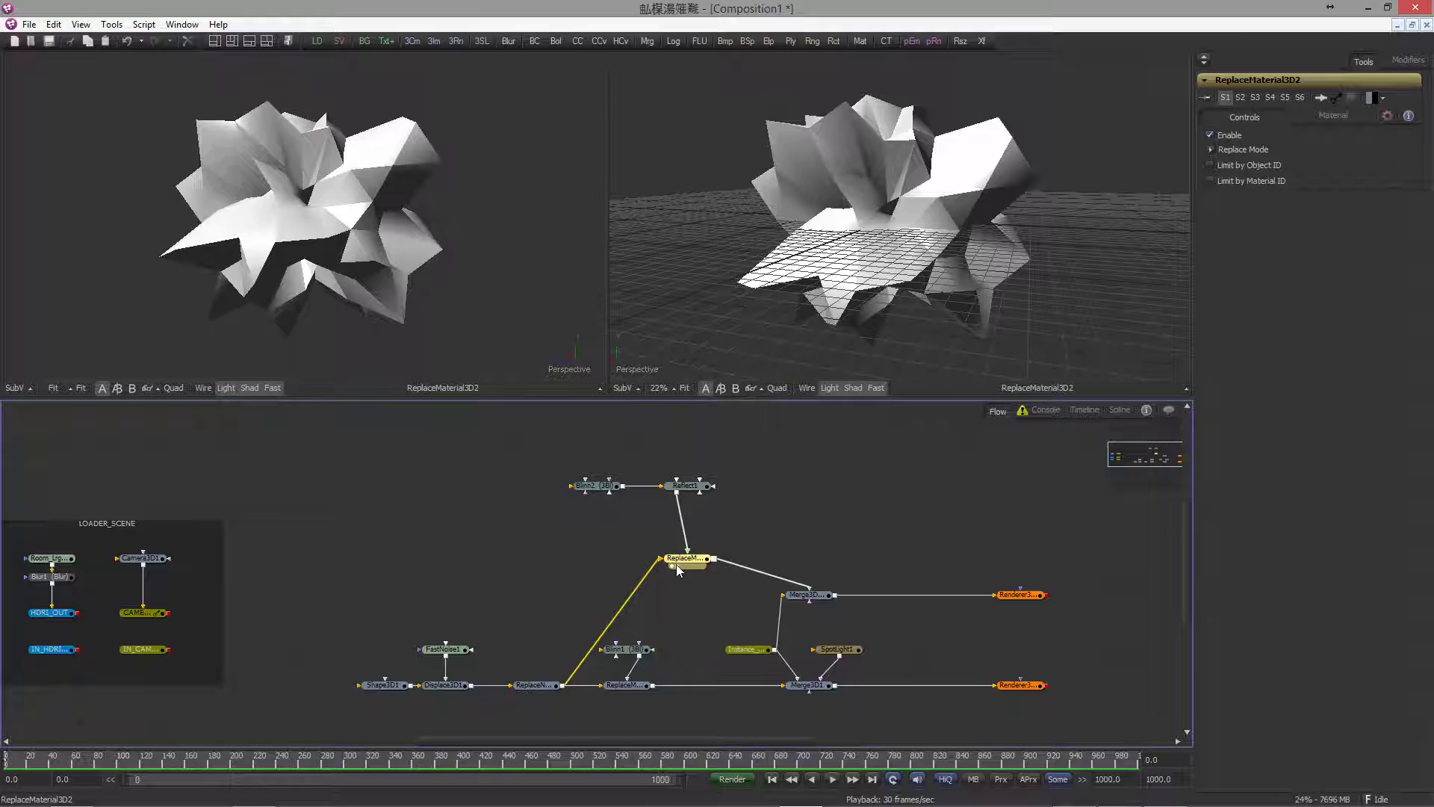
click(677, 565)
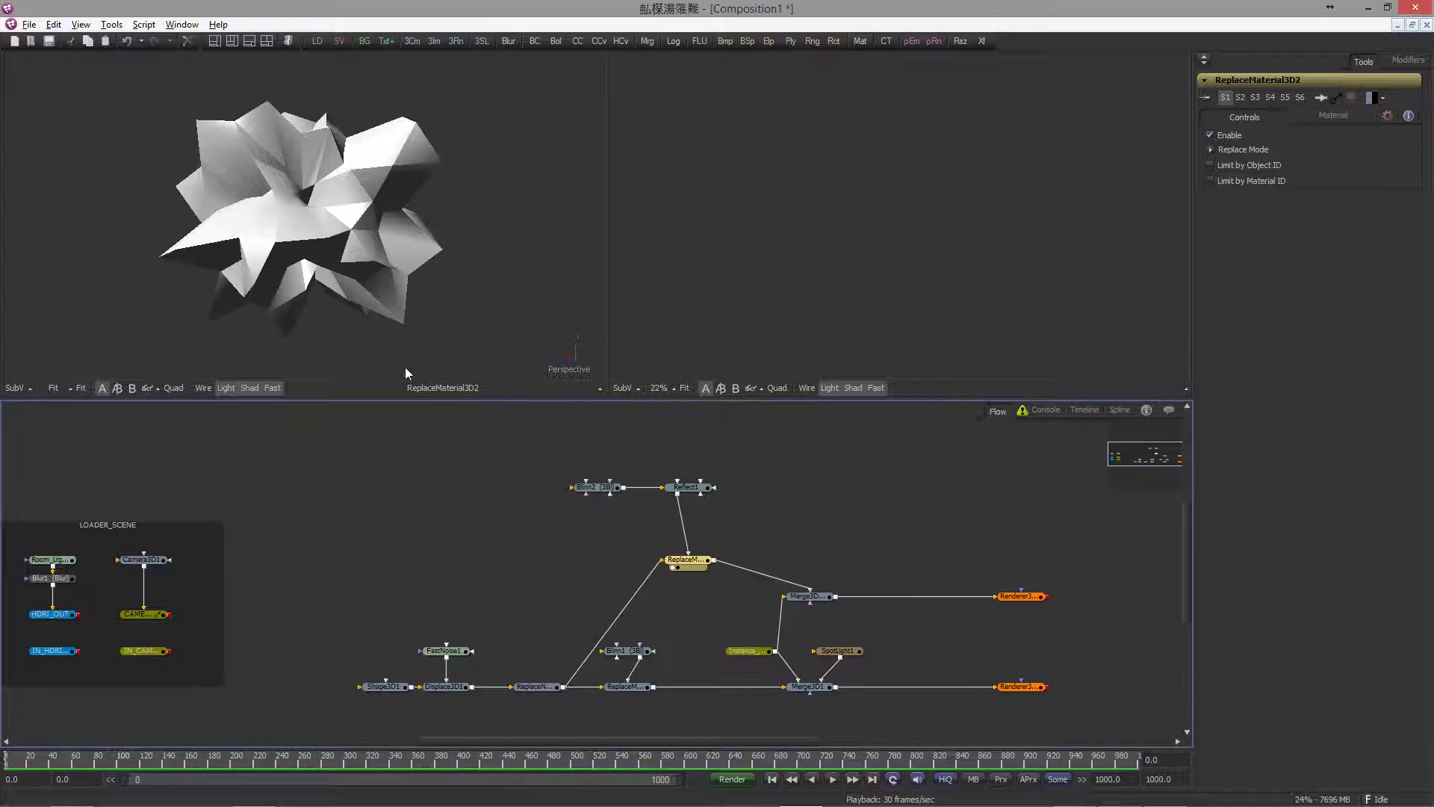
drag(405, 366, 414, 186)
- Set the Blinn2 diffuse colour to black (R, G and B 0.0)
click(594, 488)
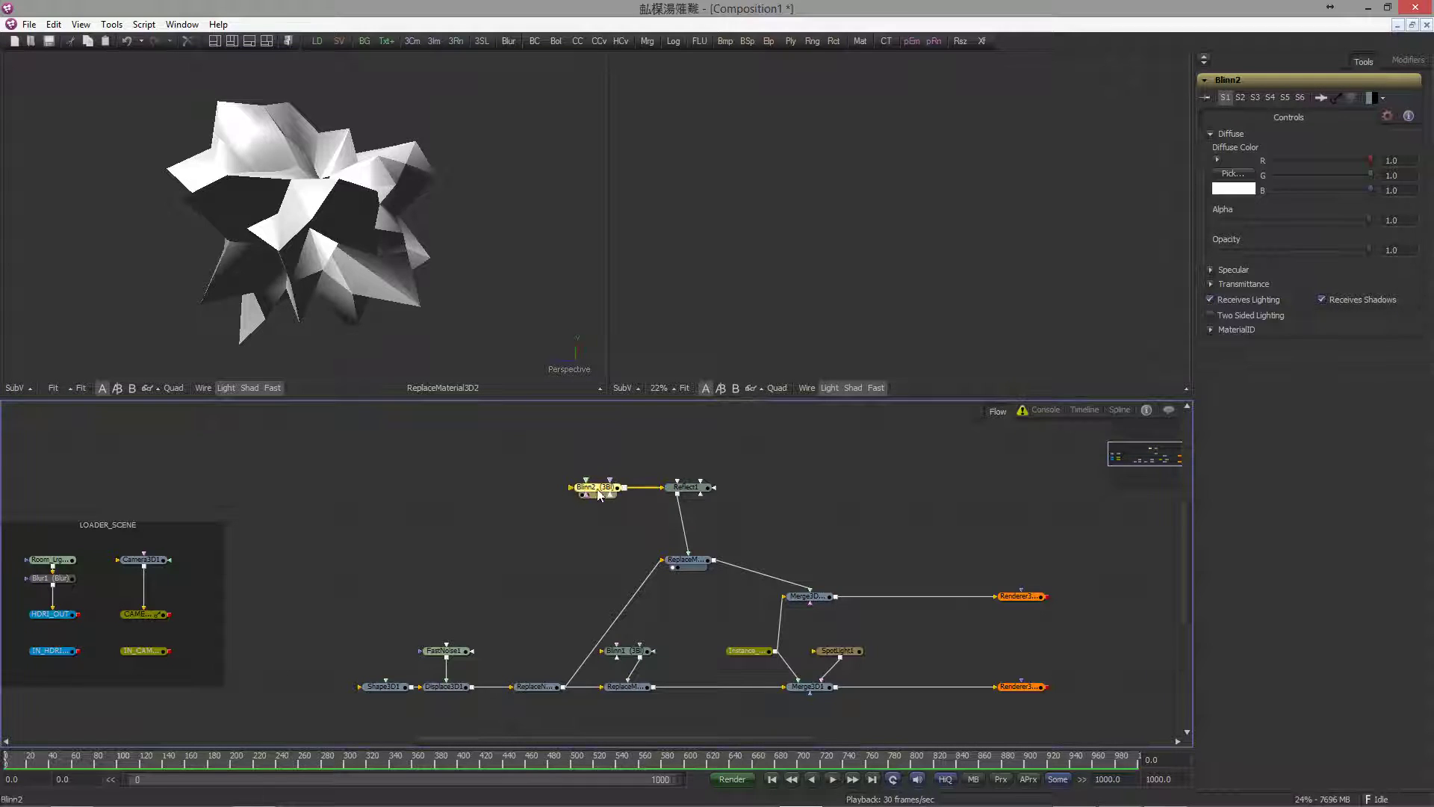
drag(1370, 160, 1212, 153)
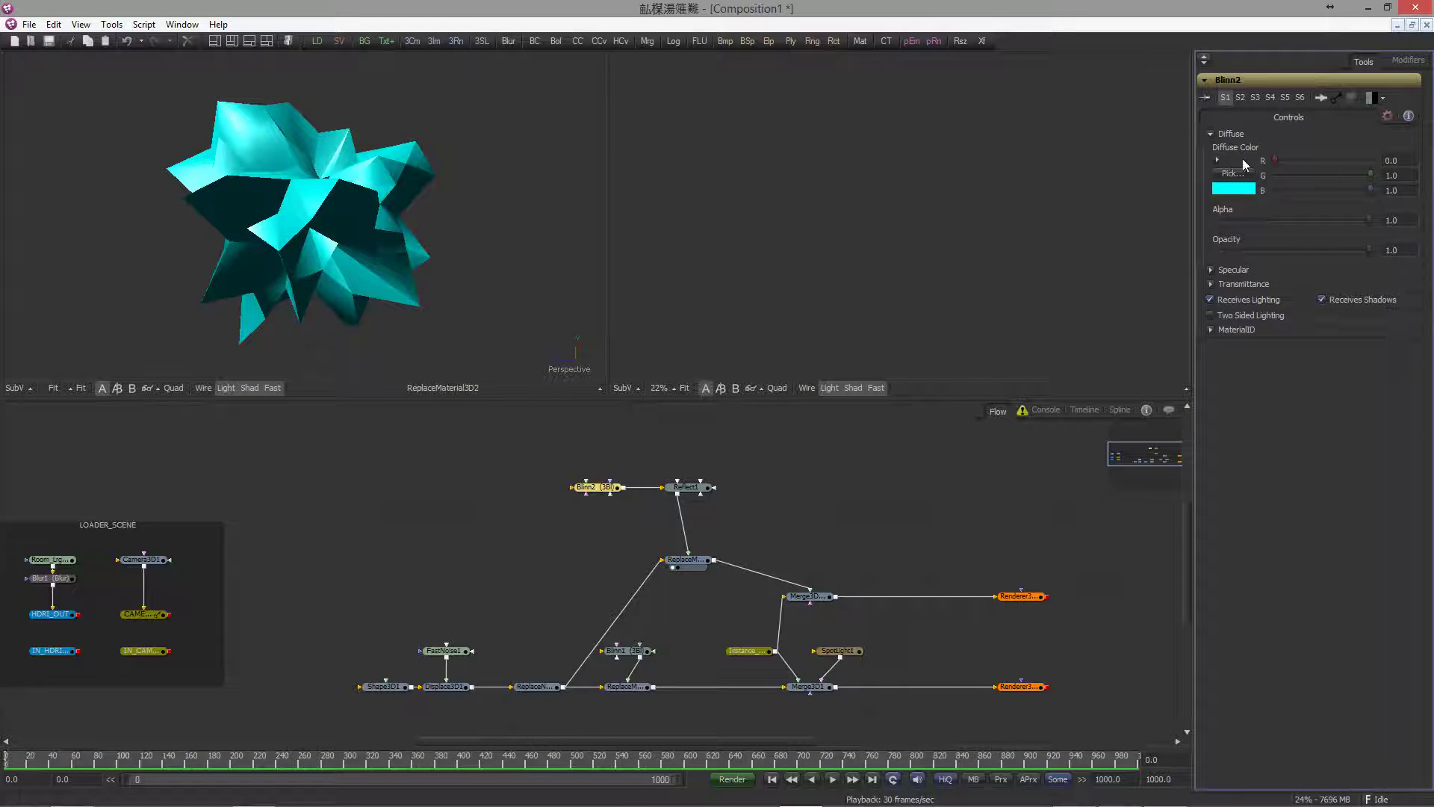
click(1217, 160)
drag(1348, 197, 1351, 345)
- Paste an instance of IN_HDRI_OUT above the Reflect node and display it in the second viewer
click(584, 514)
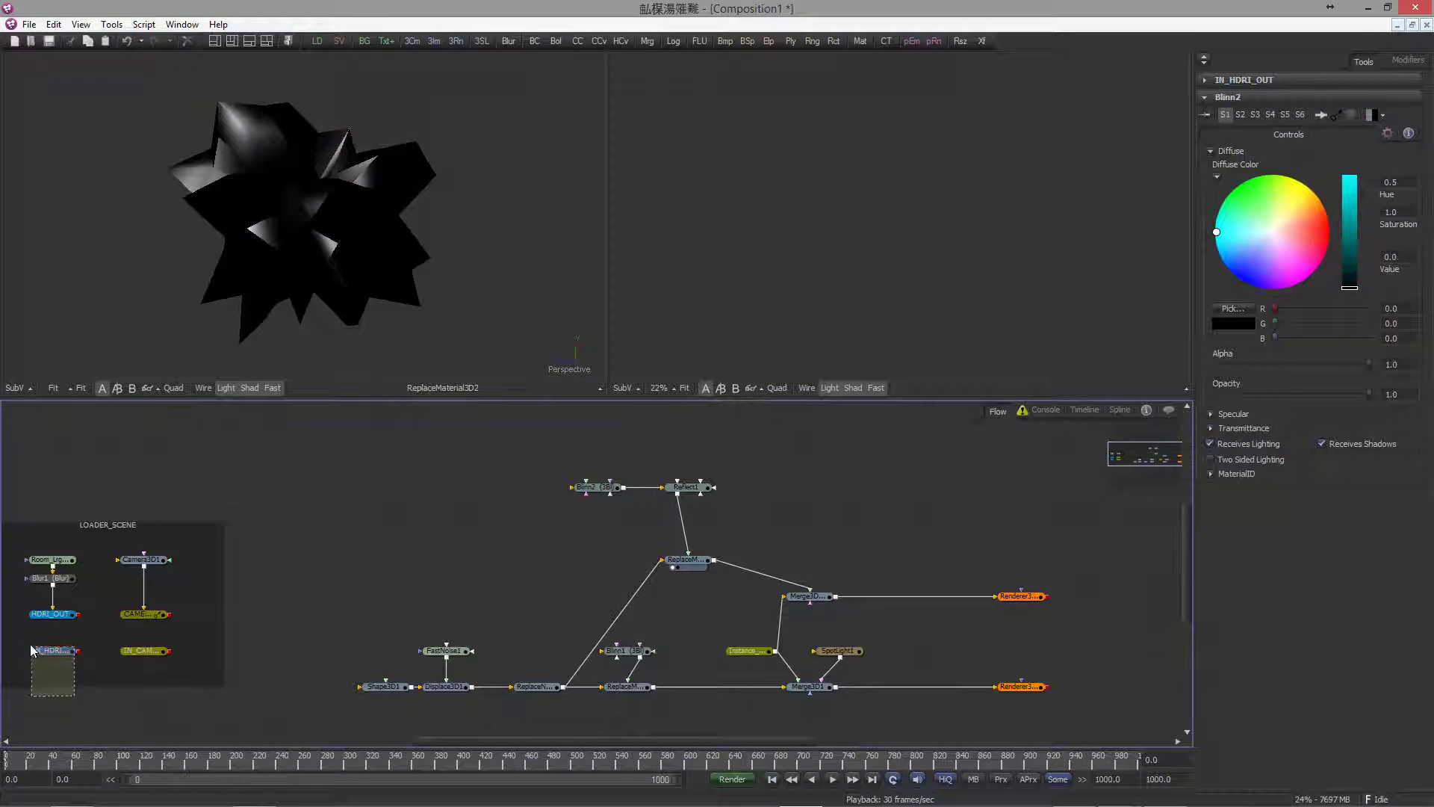
drag(29, 644, 28, 641)
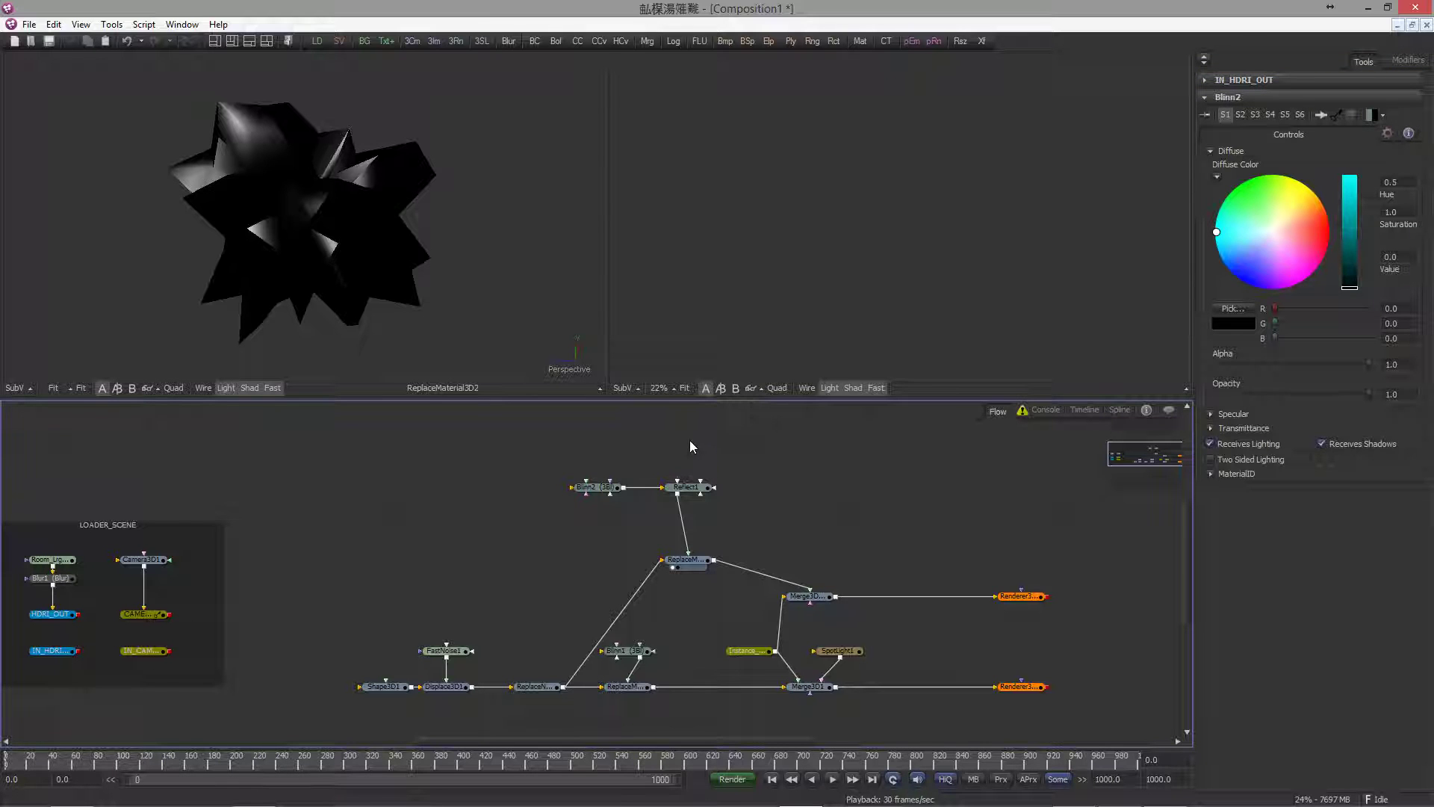
key(ctrl+shift+v)
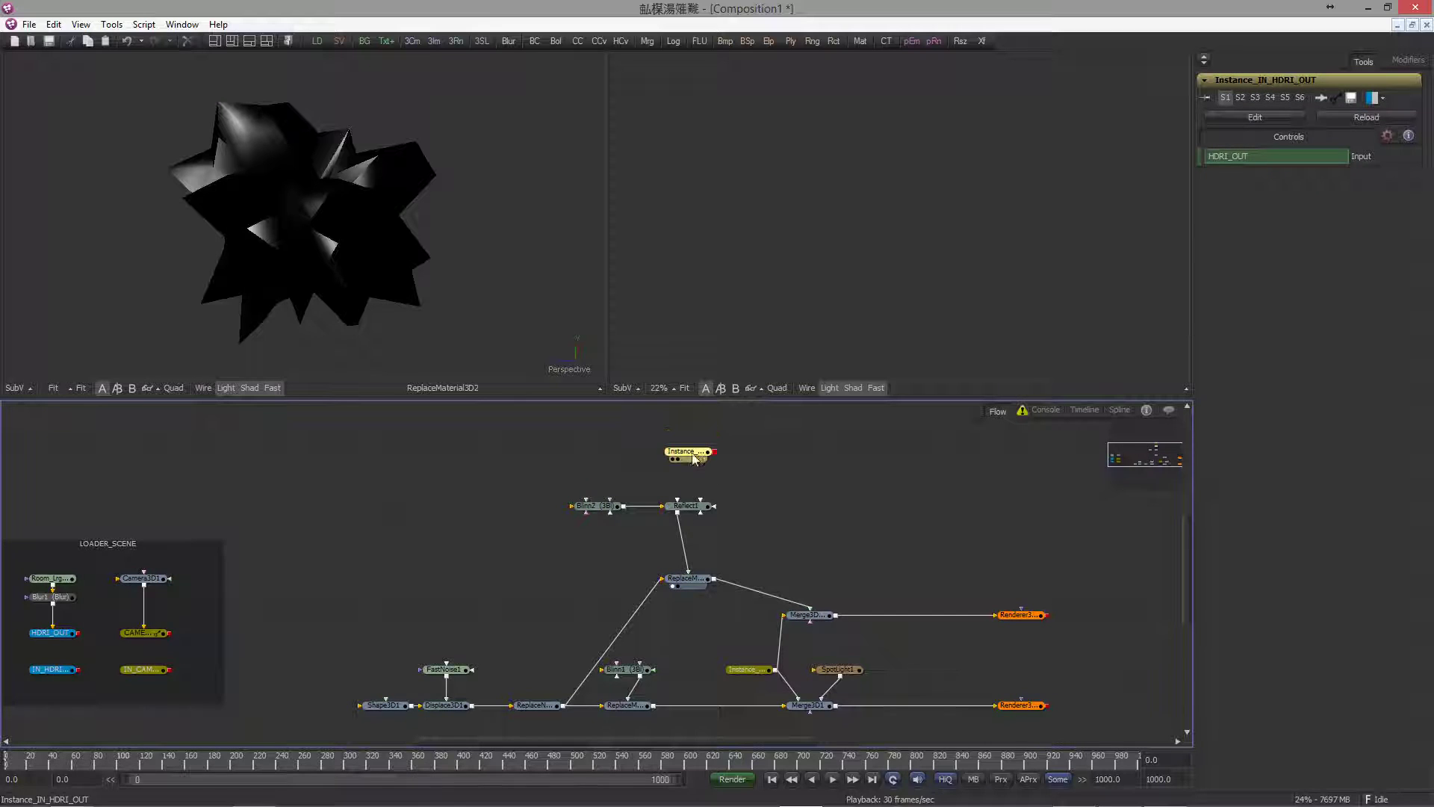
drag(689, 487, 680, 477)
click(660, 474)
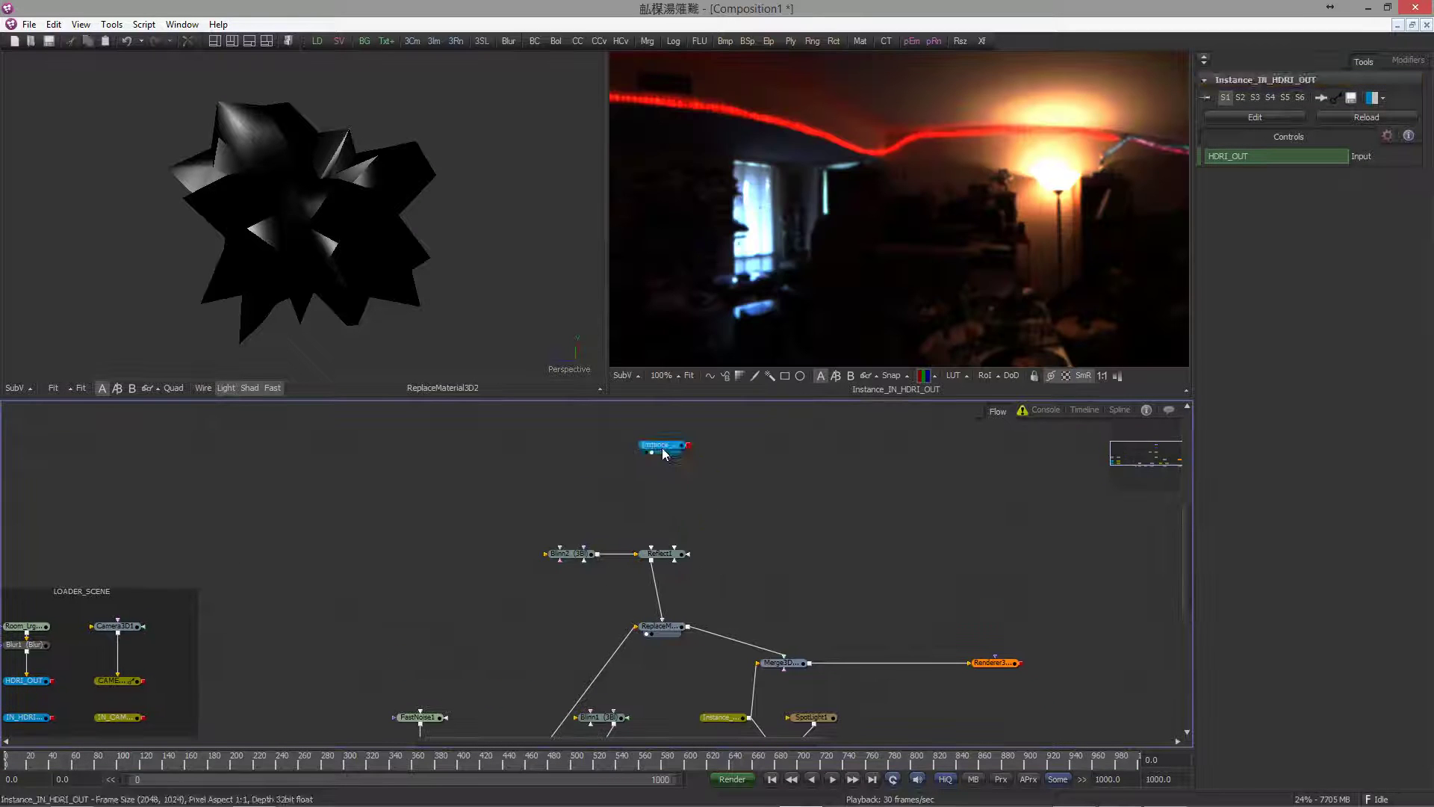
click(663, 446)
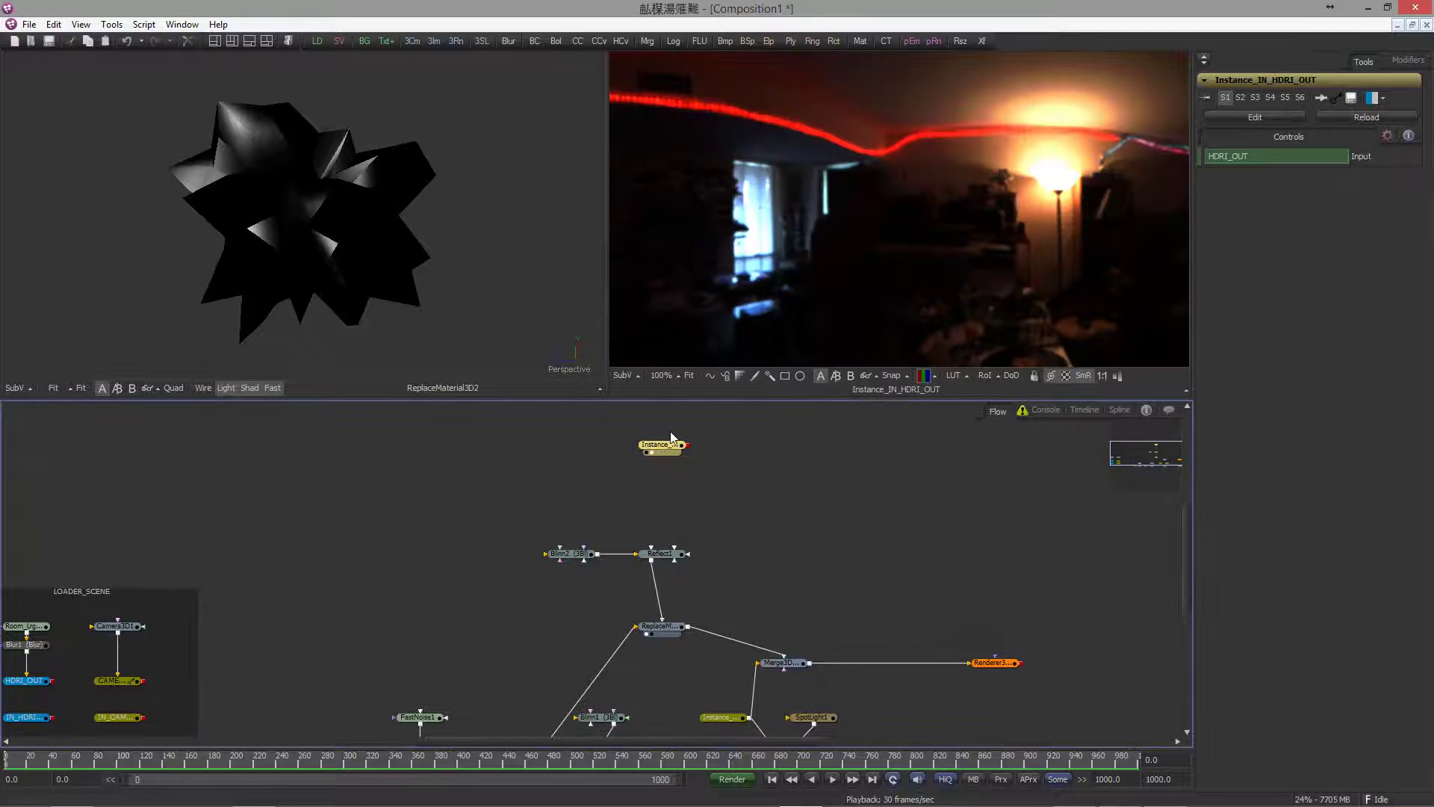
- Add a SphereMap after the HDRI instance and connect its output to the Reflect node
key(shift+space)
text(spher)
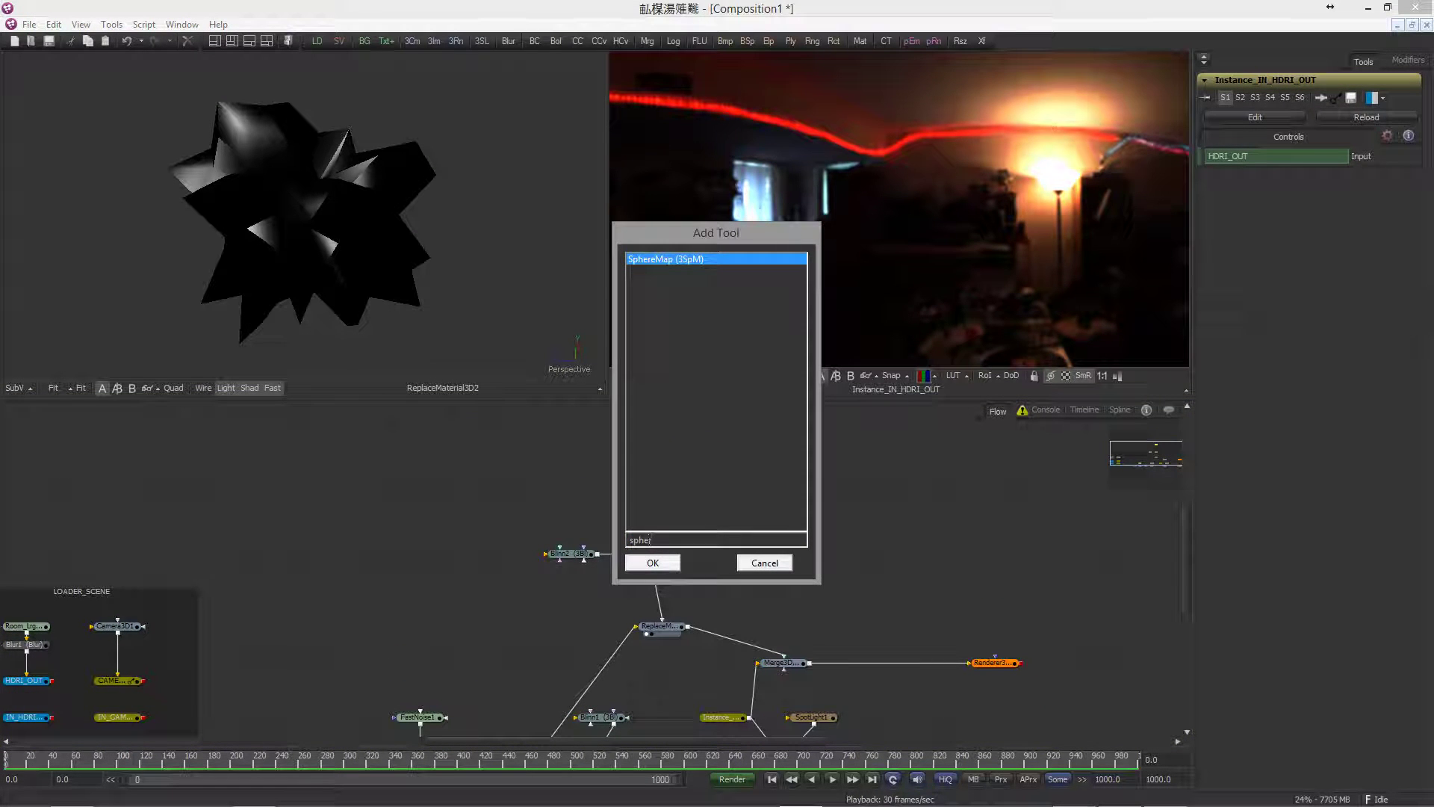
key(Return)
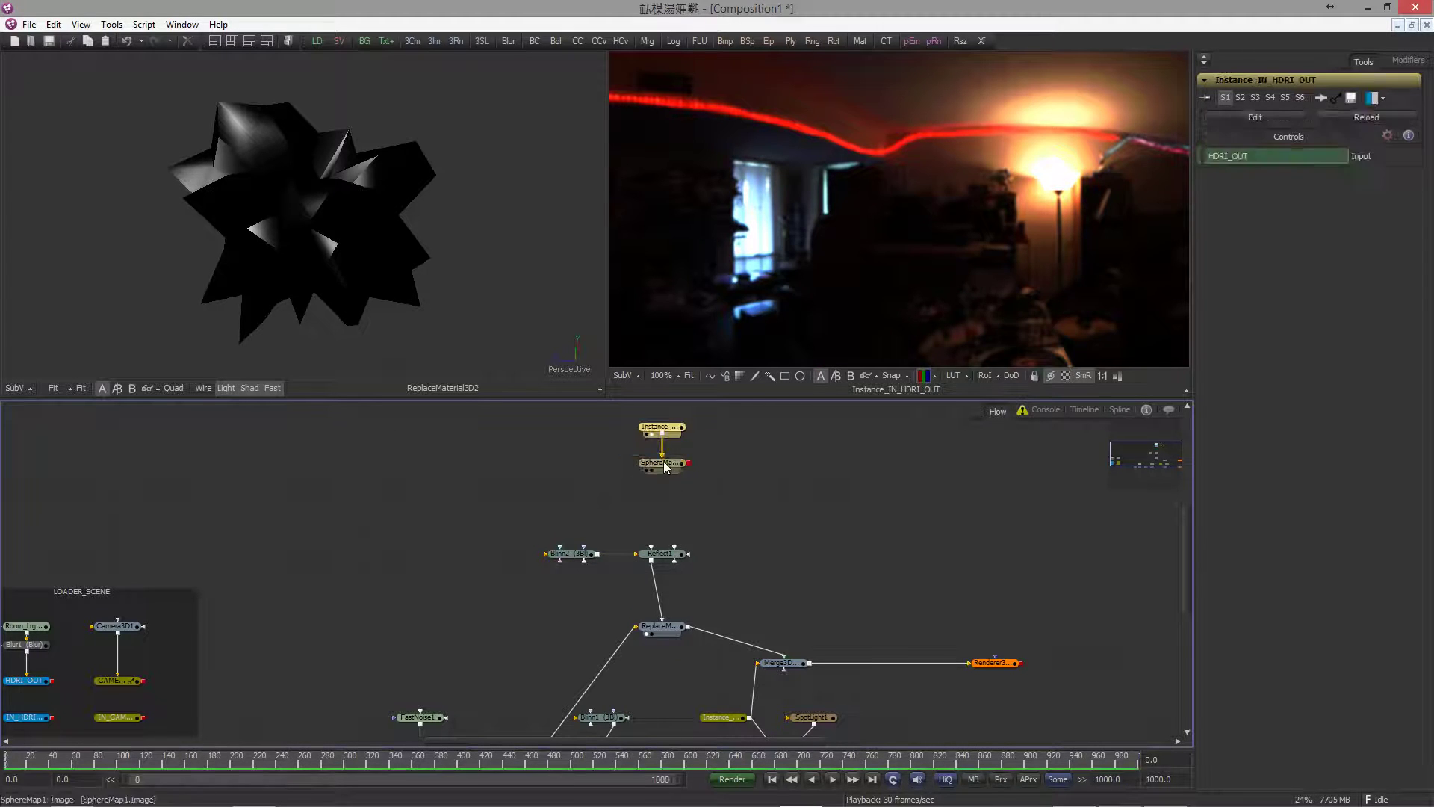
click(664, 464)
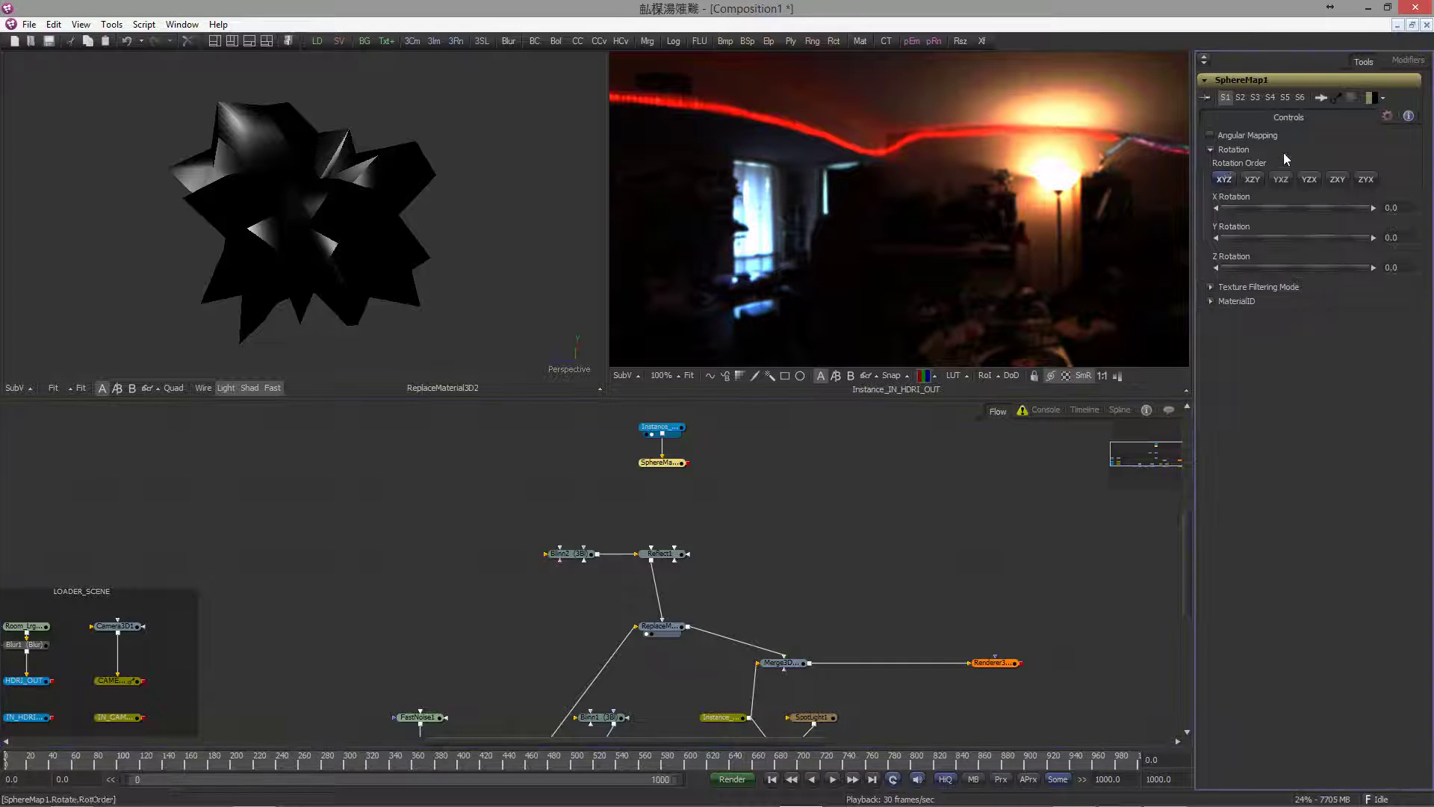
drag(688, 463, 687, 567)
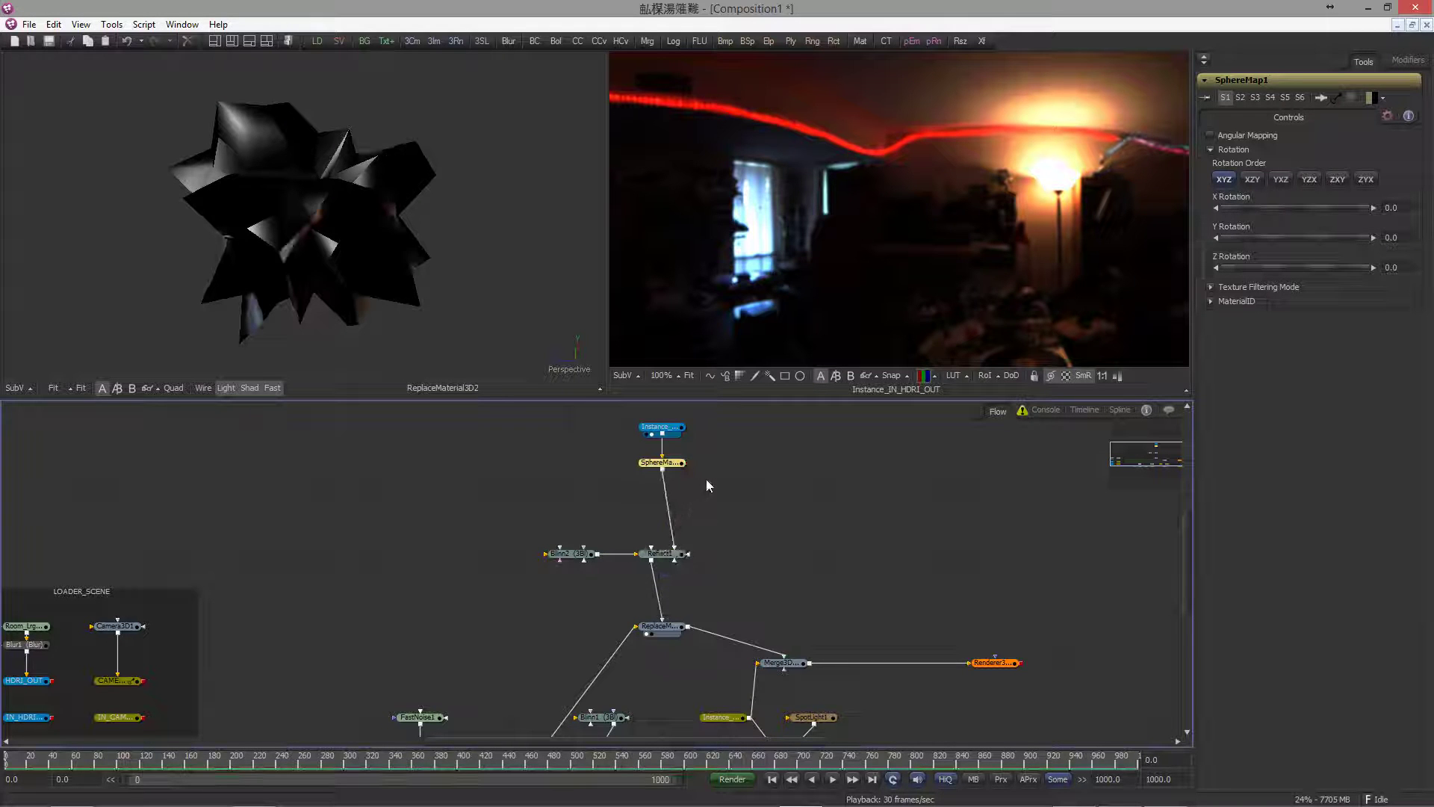
- Add a FastNoise node feeding a Create Bump Map node, with Create Bump Map placed directly beneath the noise
drag(462, 341, 526, 490)
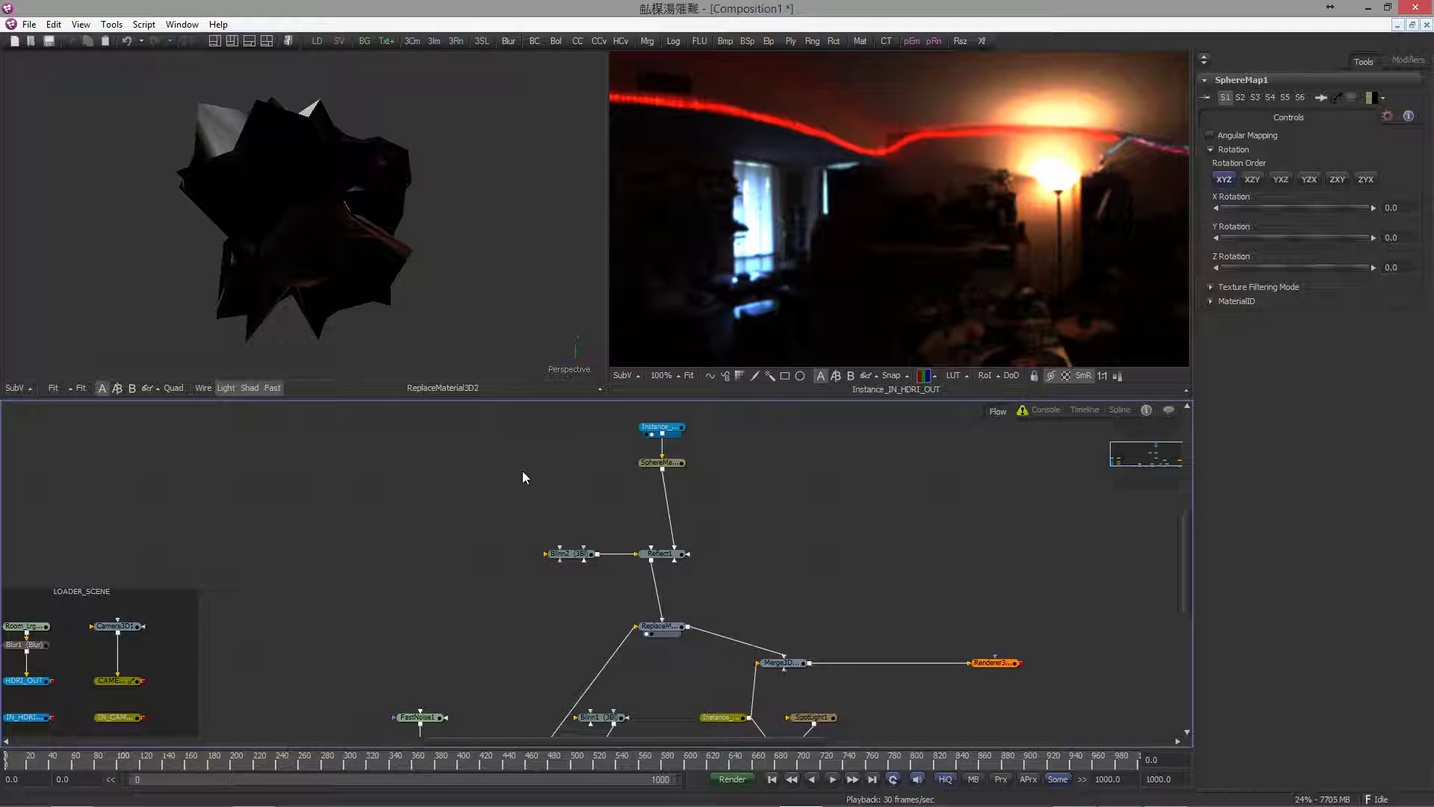
key(ctrl+space)
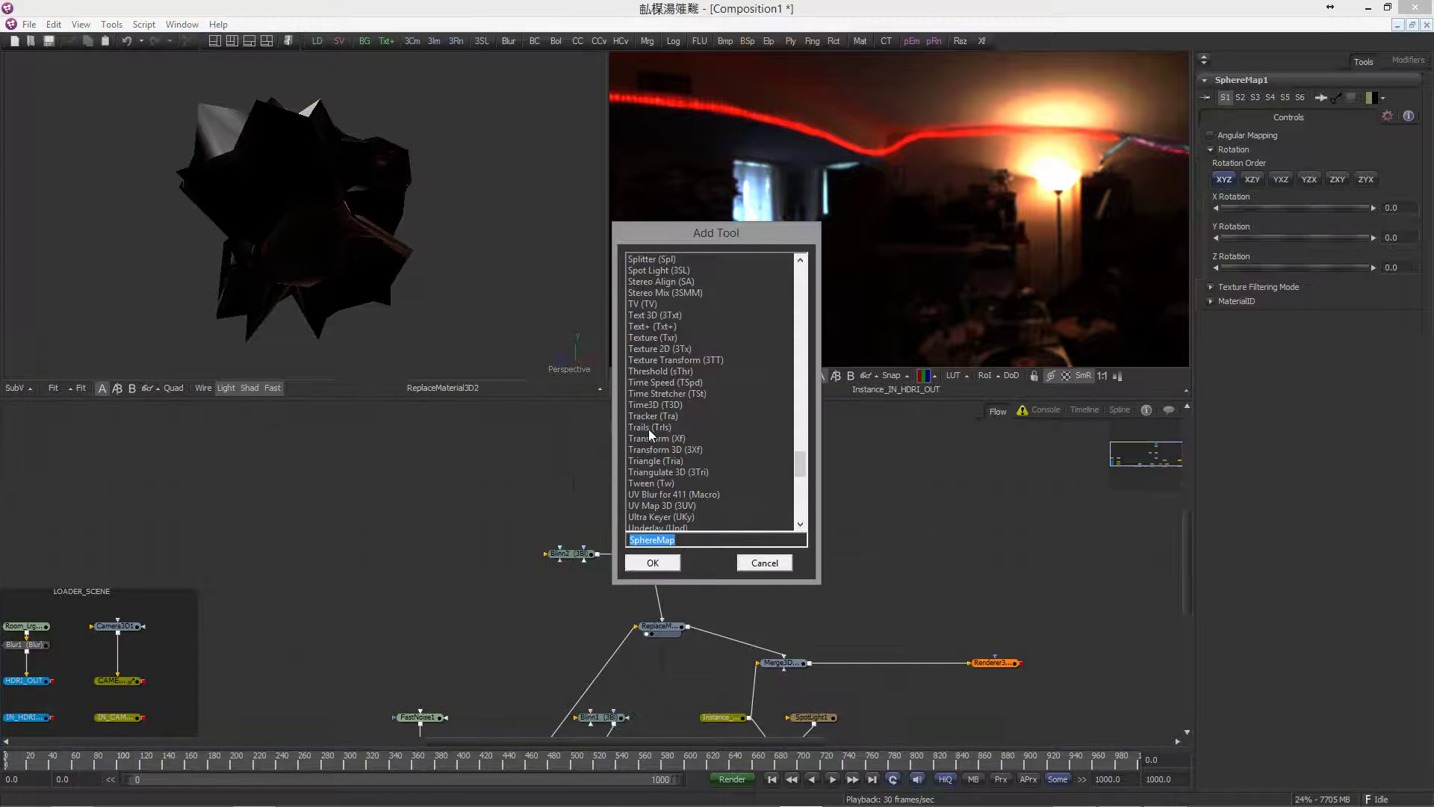
text(FastNoise)
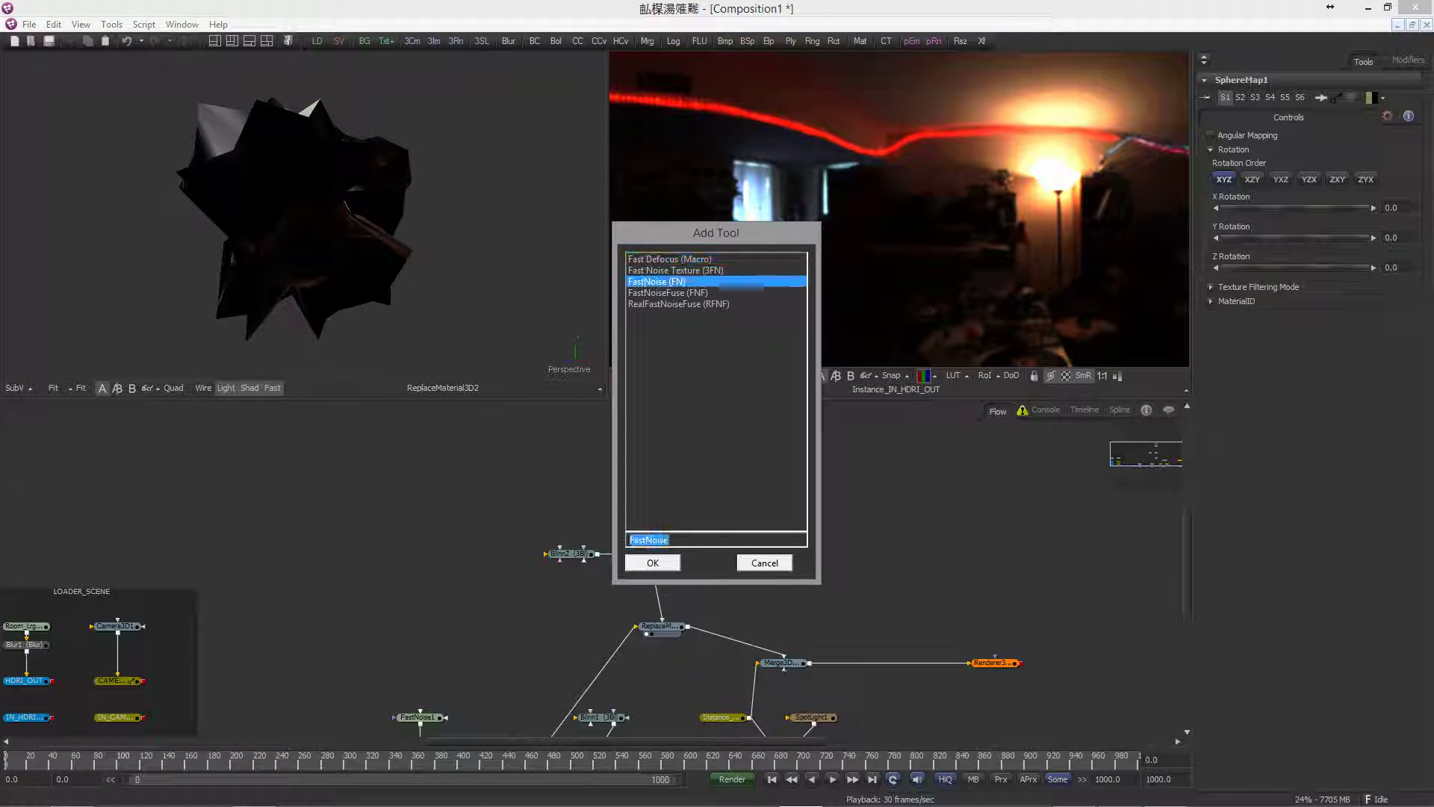
key(Return)
key(ctrl+space)
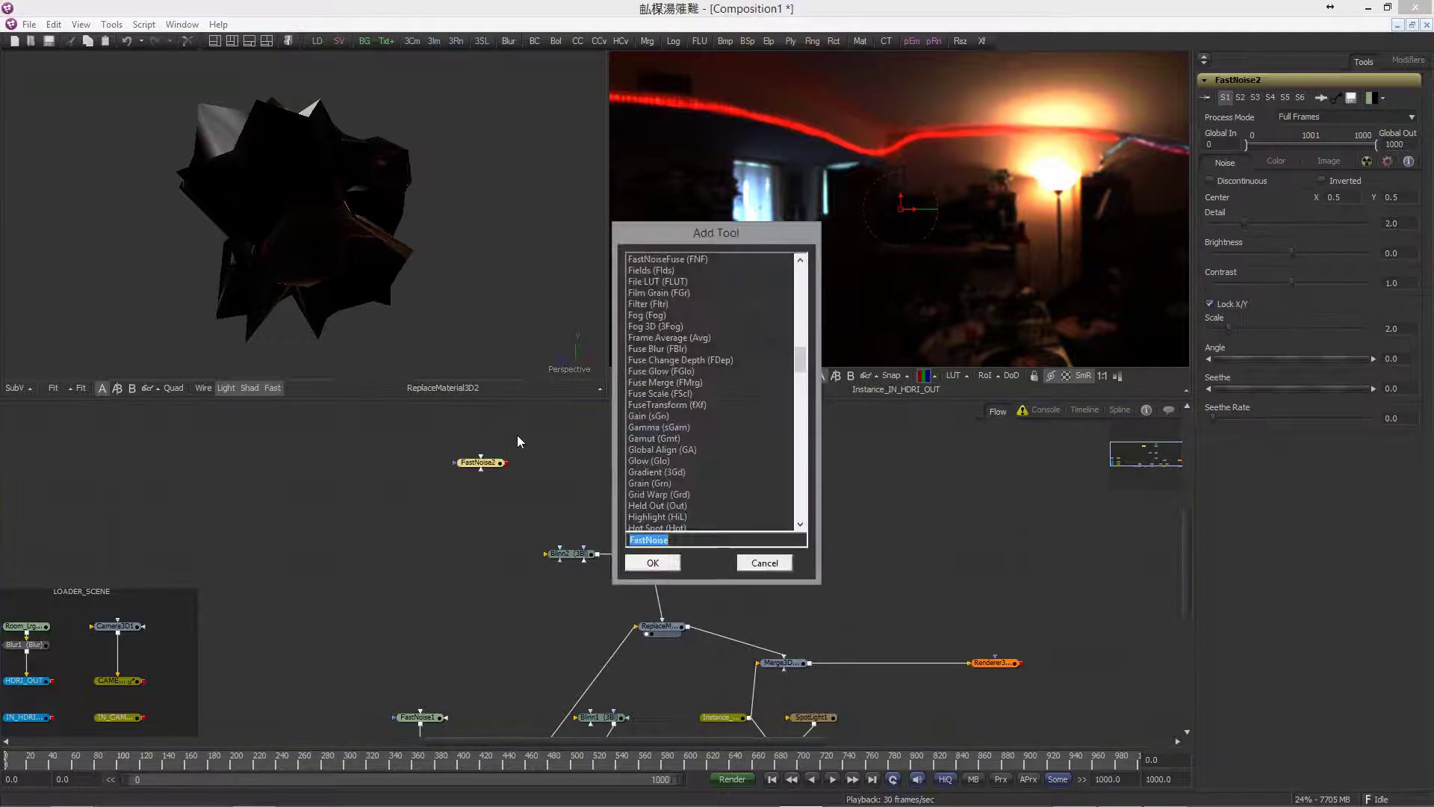
text(cr)
key(Return)
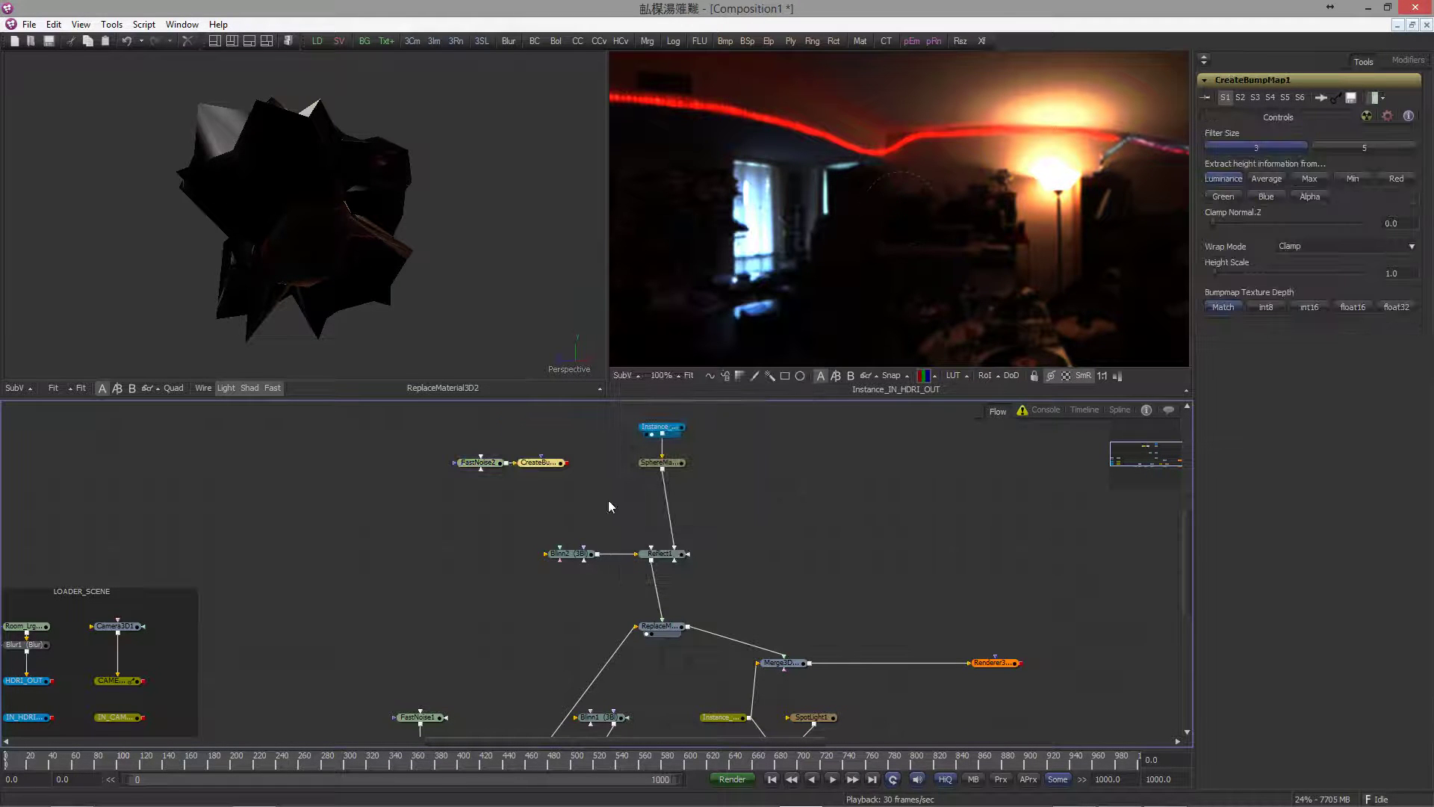
drag(538, 463, 508, 481)
- Add a BumpMap node fed by the Create Bump Map node
key(ctrl+space)
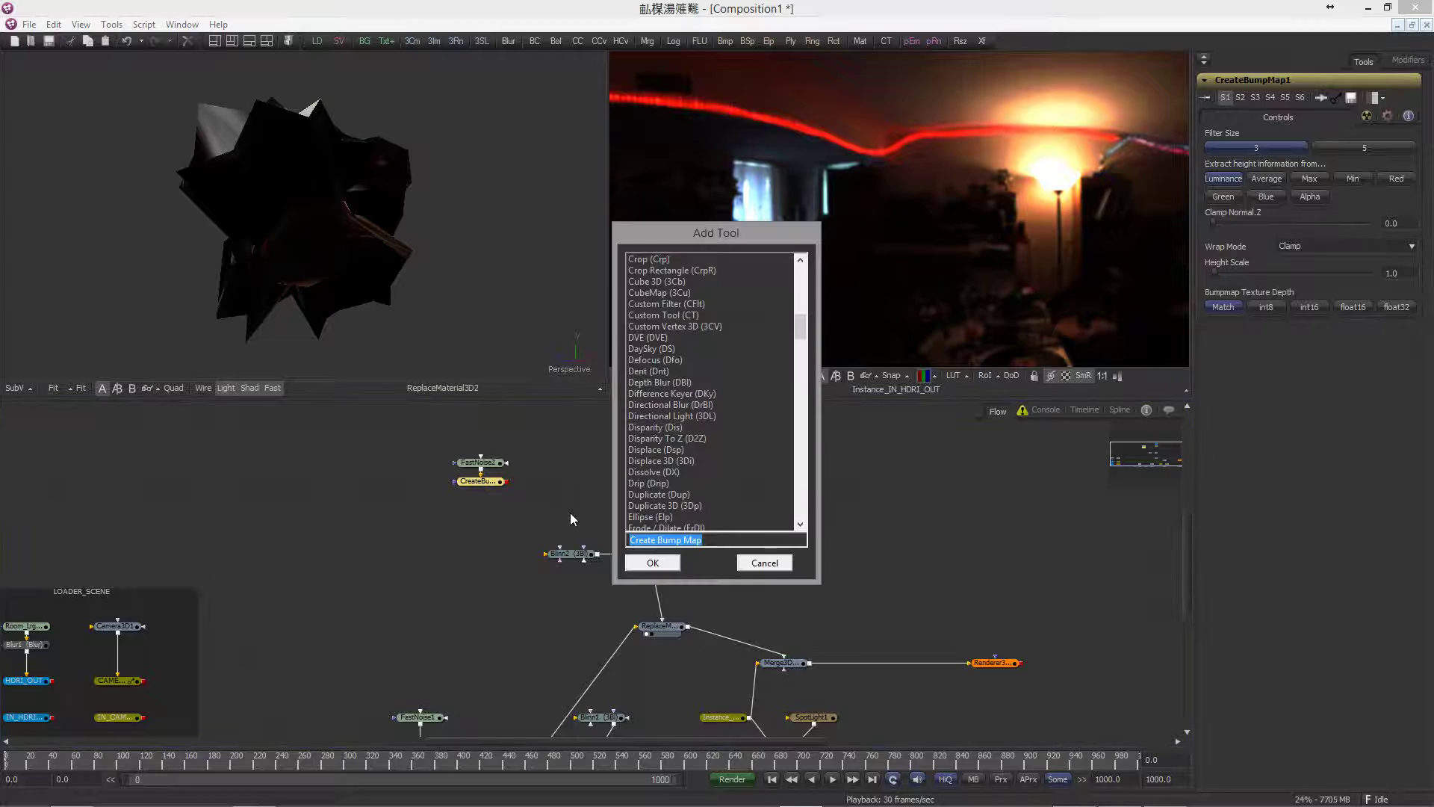
text(bump)
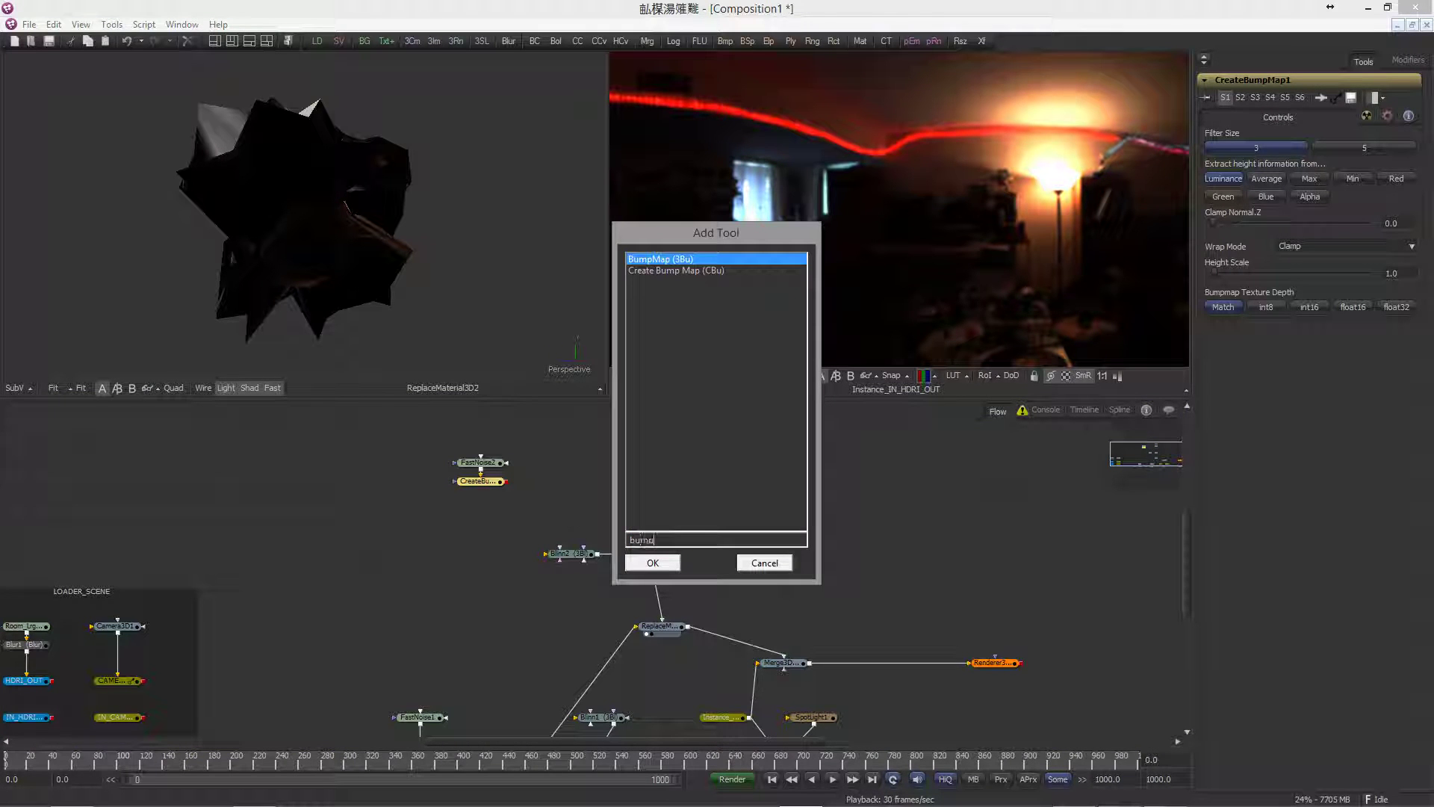
key(Return)
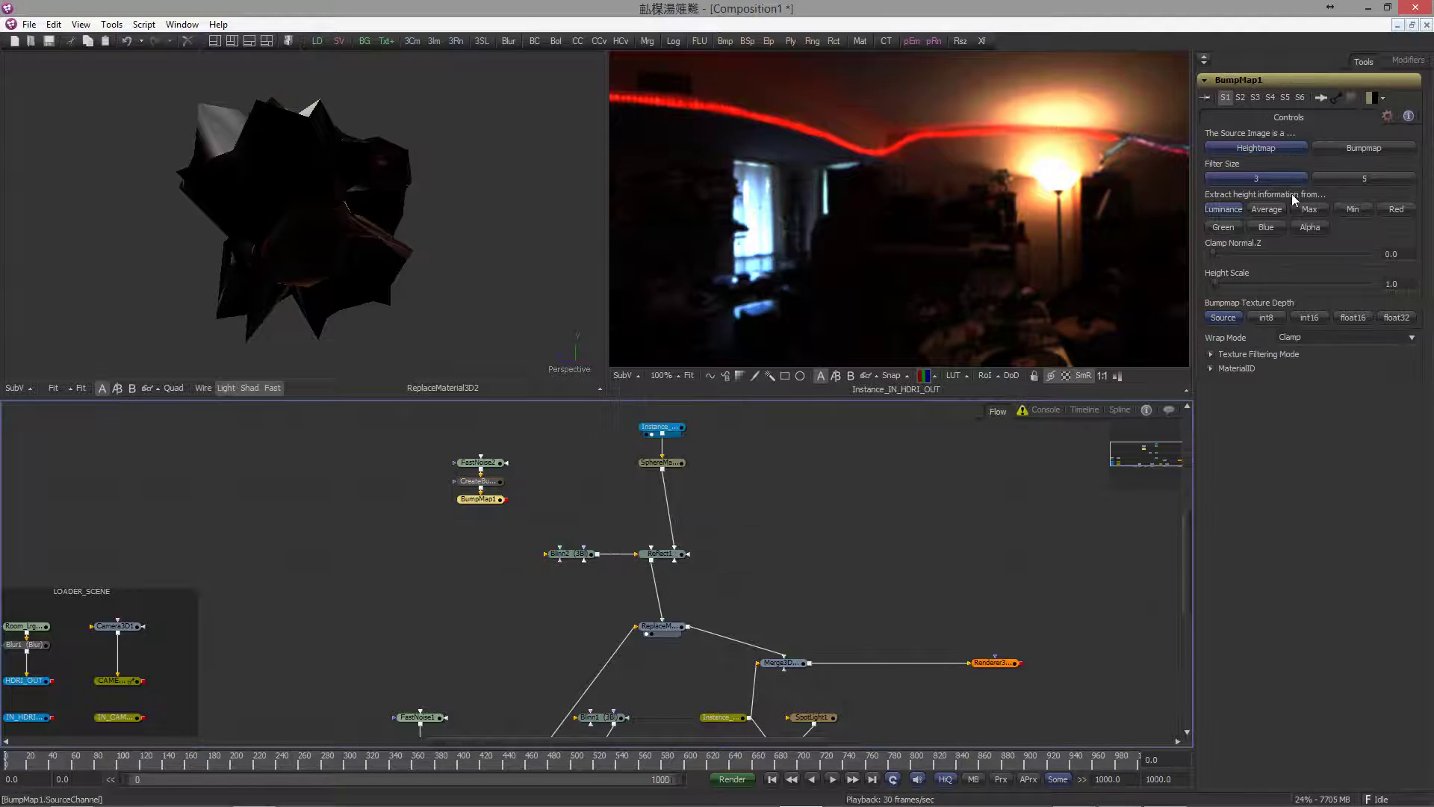
- Set the BumpMap node's source image to Bumpmap, and display the reflection render in the first viewer and the bump noise in the second
click(1364, 148)
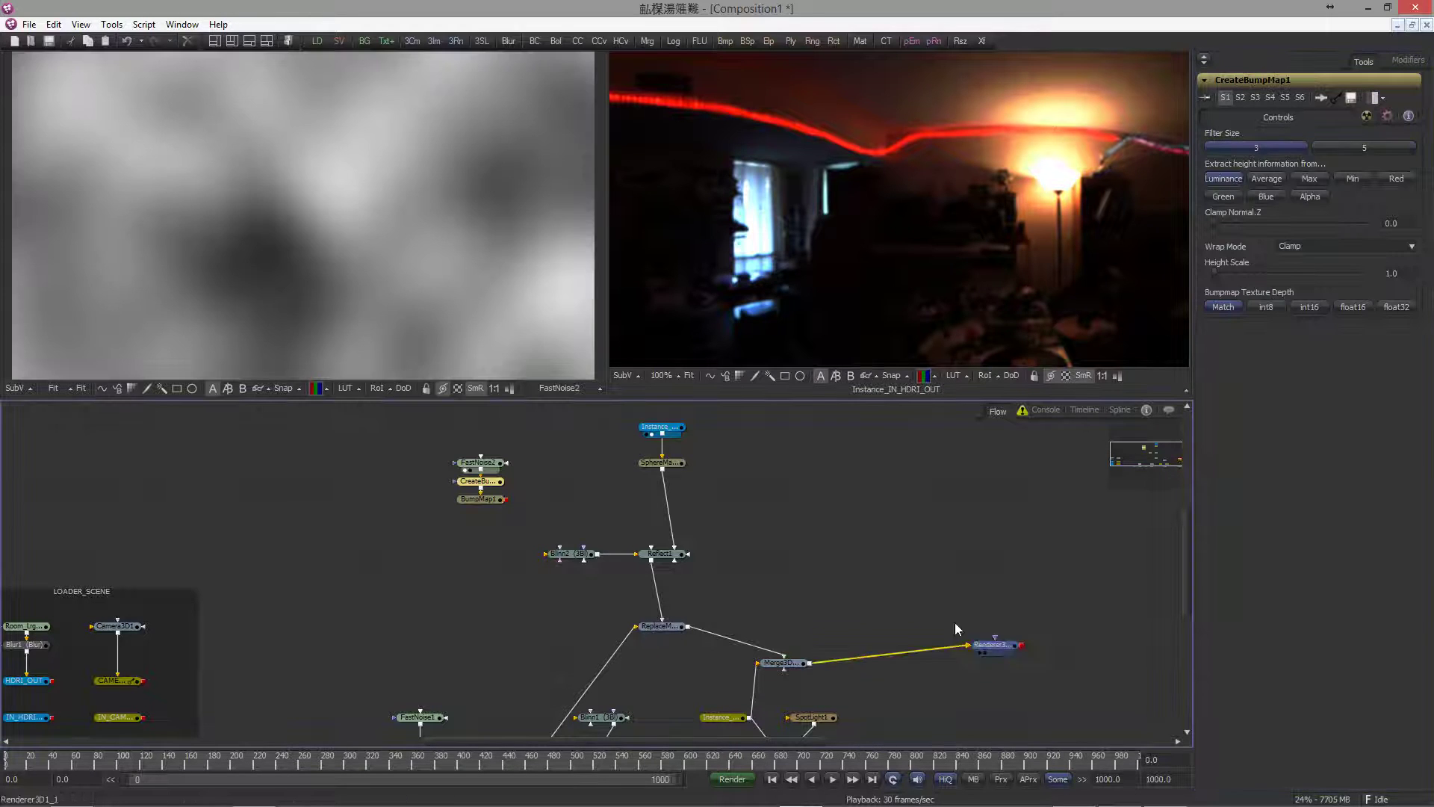
click(983, 670)
drag(779, 265, 805, 261)
scroll(806, 261, down, 3)
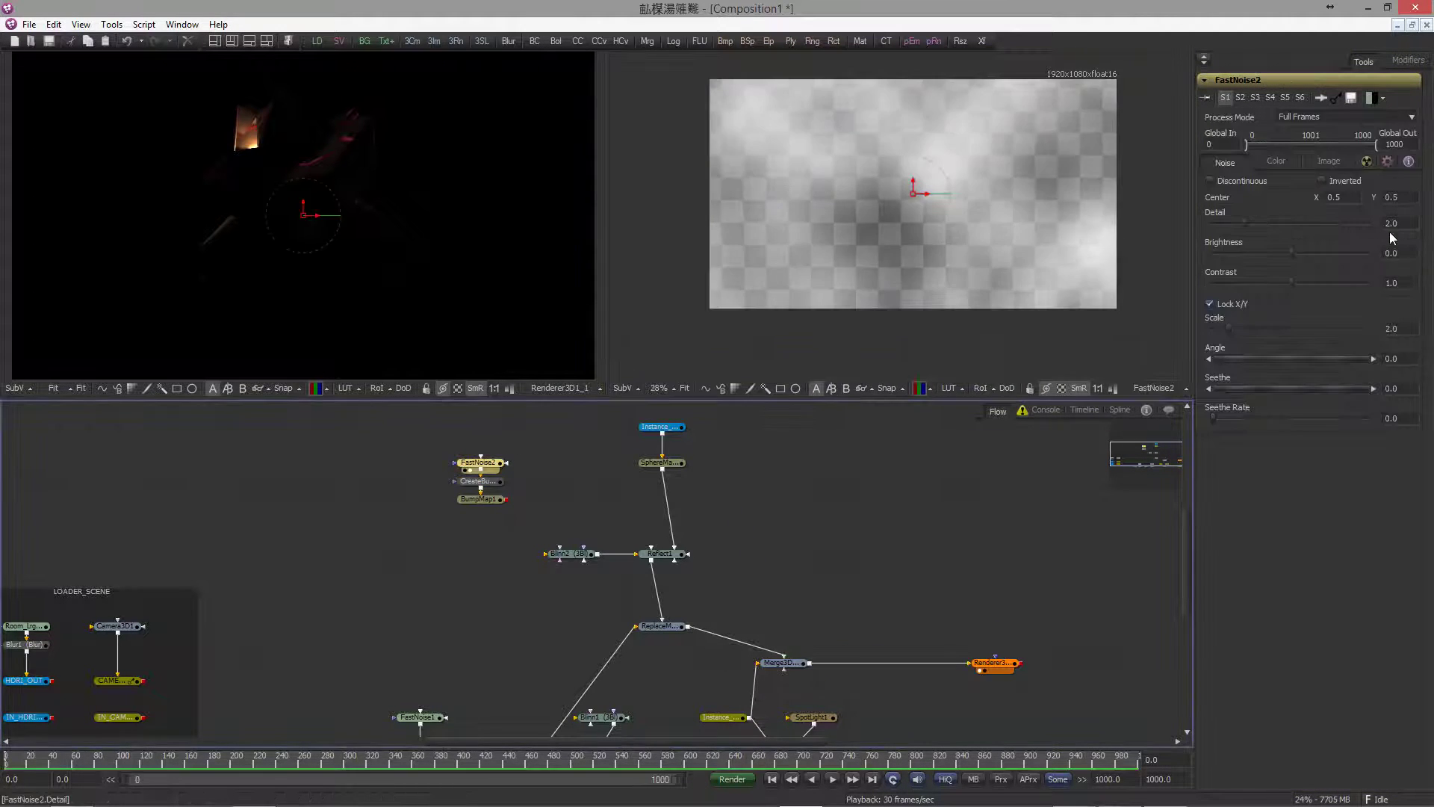
- Set the bump noise's Detail to 6.2 and Scale to 50
click(1409, 226)
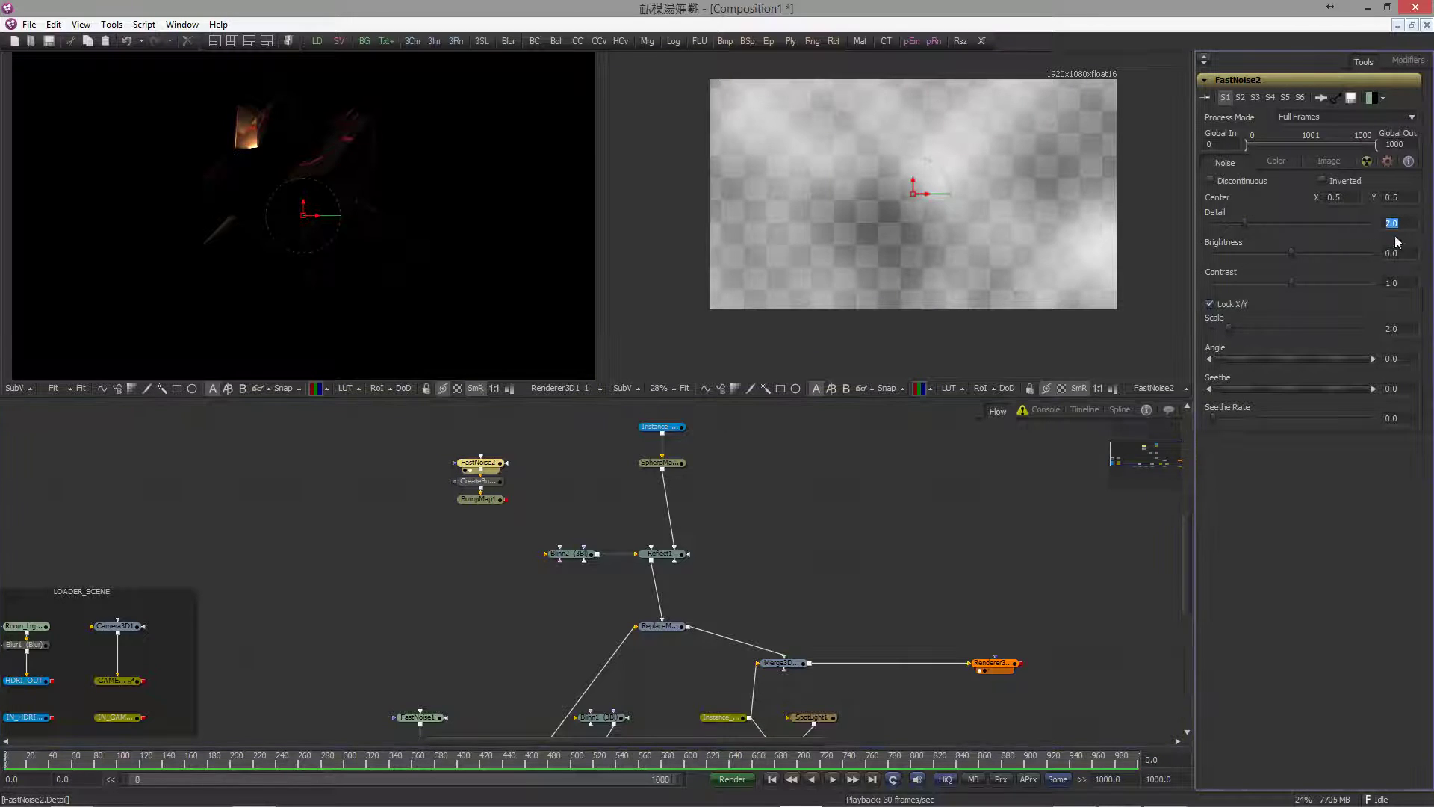
text(5)
text(.2)
key(Tab)
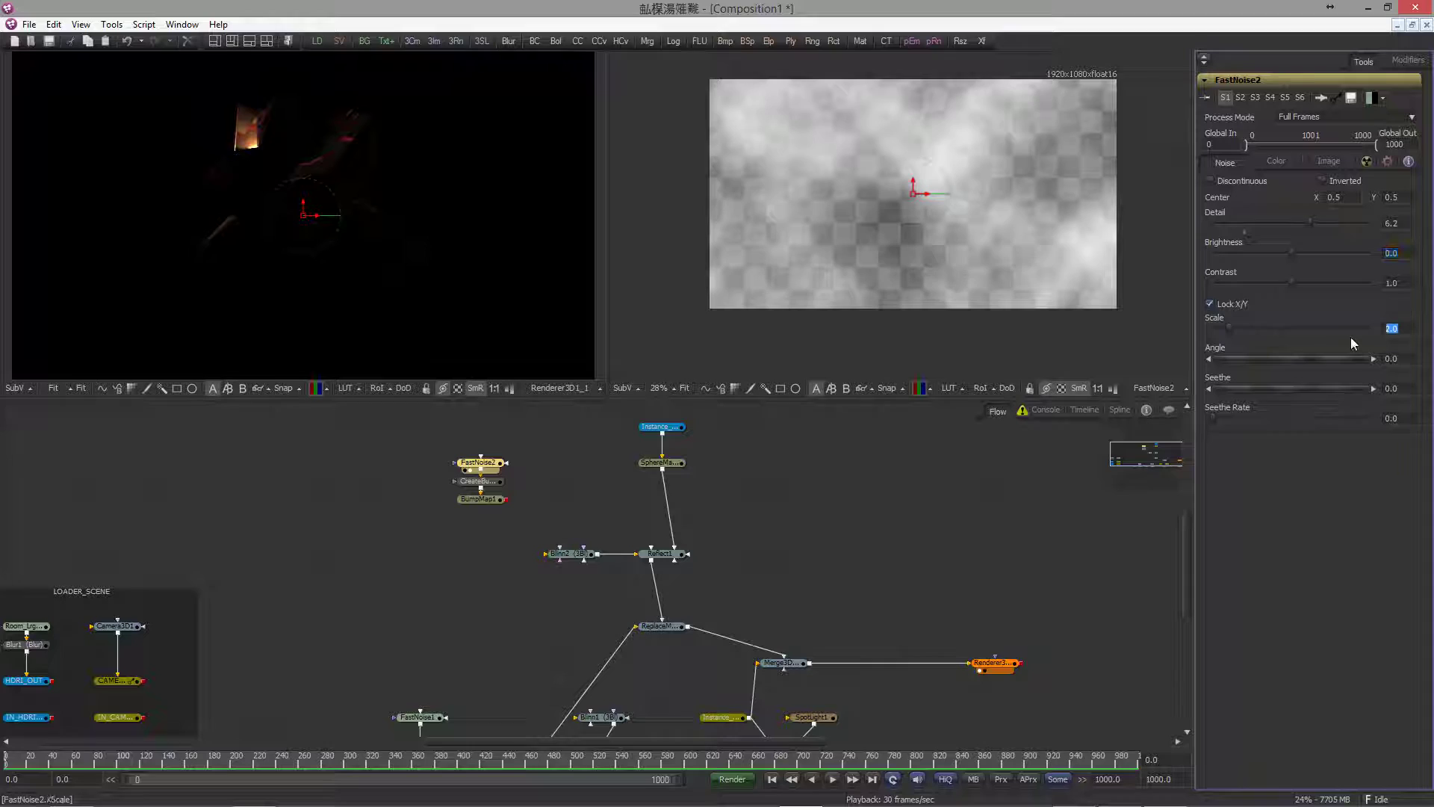
text(50)
key(Tab)
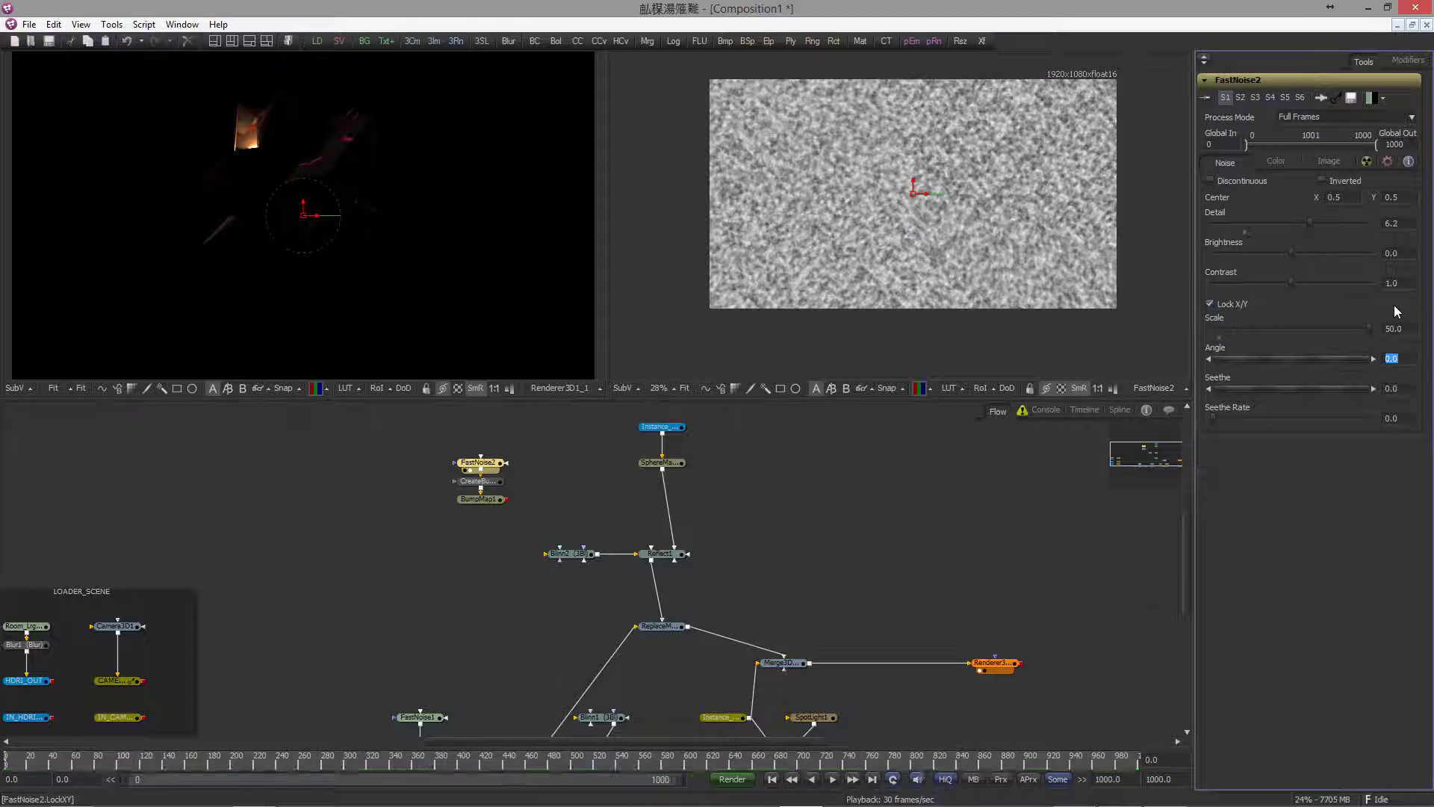
- Colour the bump noise with a gradient, placing the black stop at about 0.44 and the white stop at about 0.51
click(1275, 161)
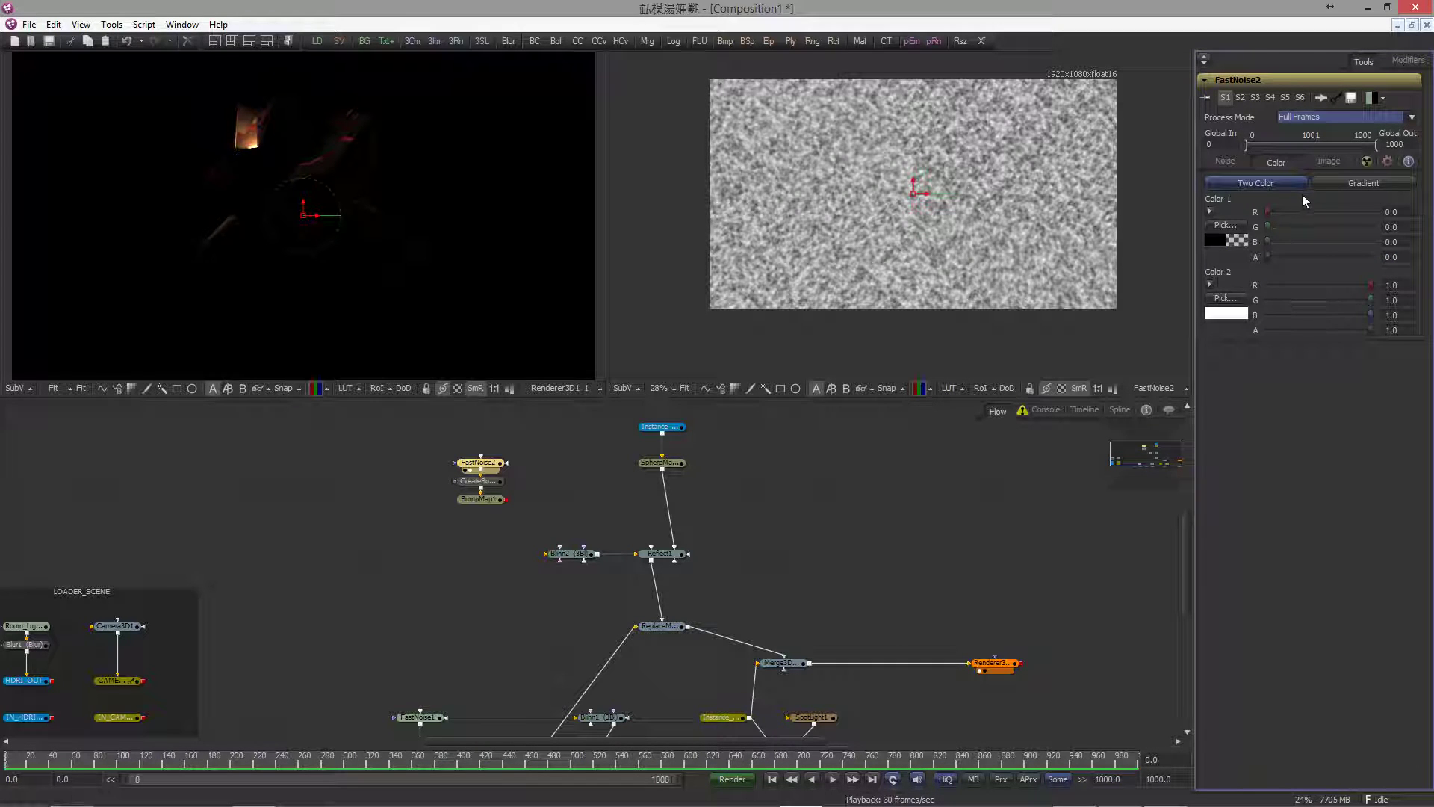
click(1349, 183)
click(1299, 247)
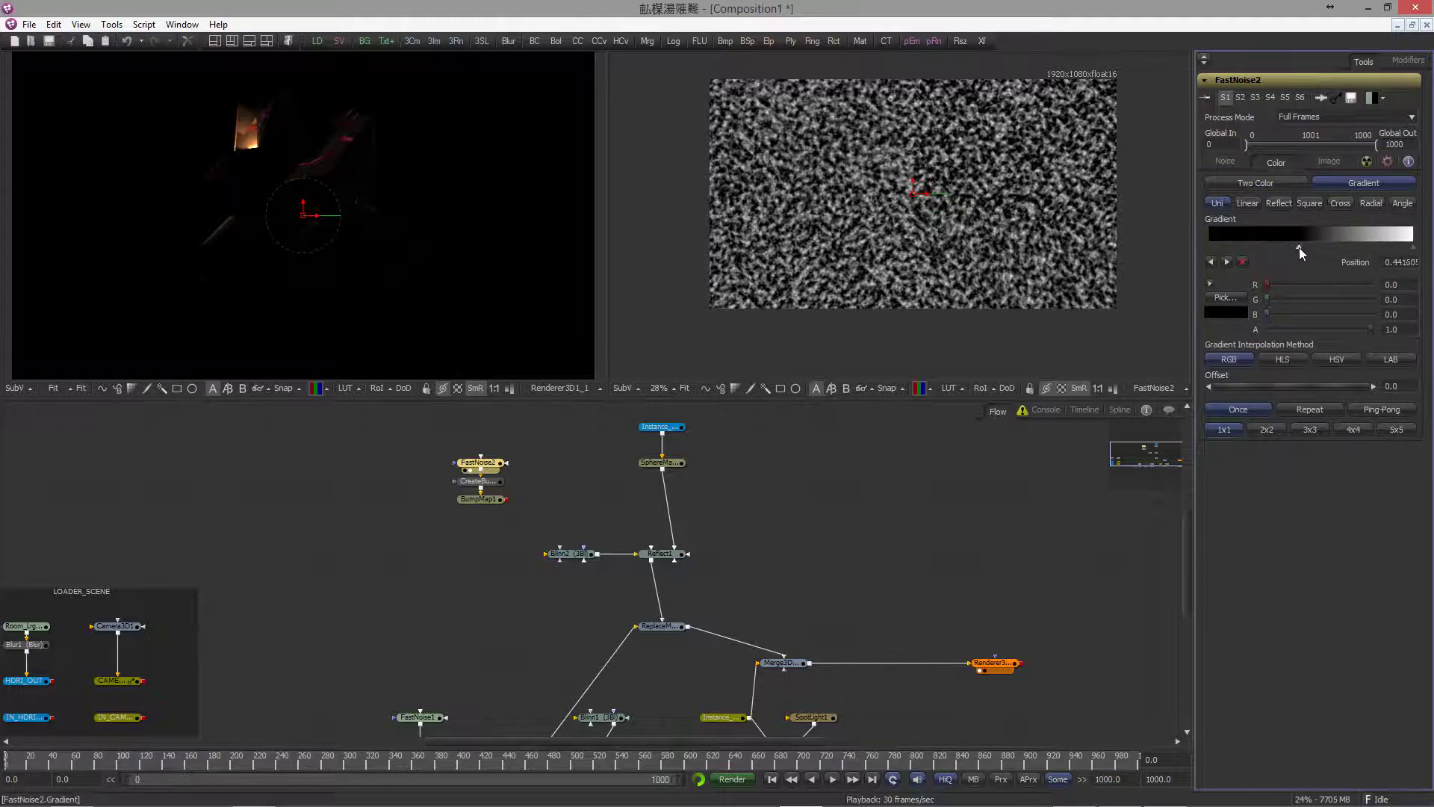
drag(1412, 247, 1315, 247)
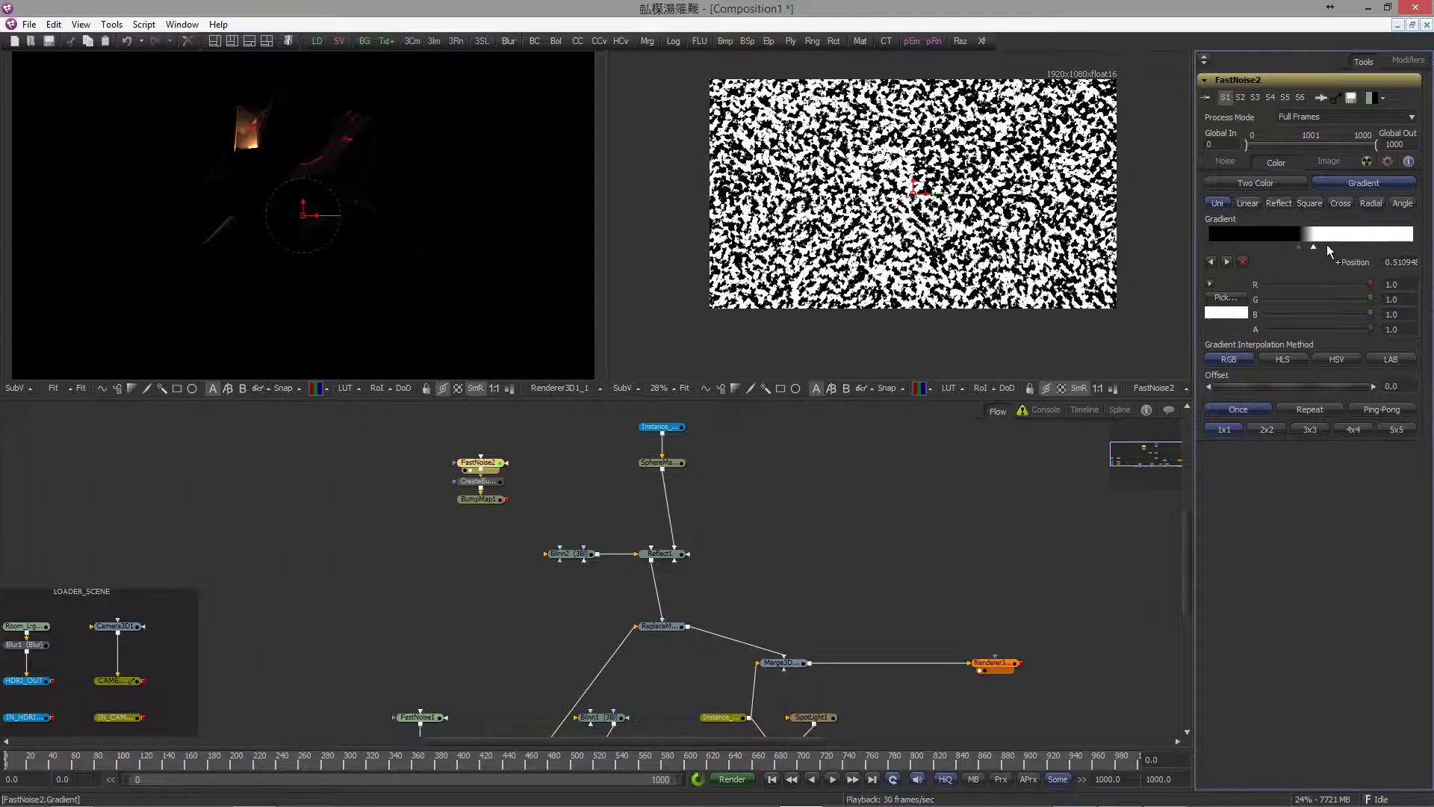
click(1329, 162)
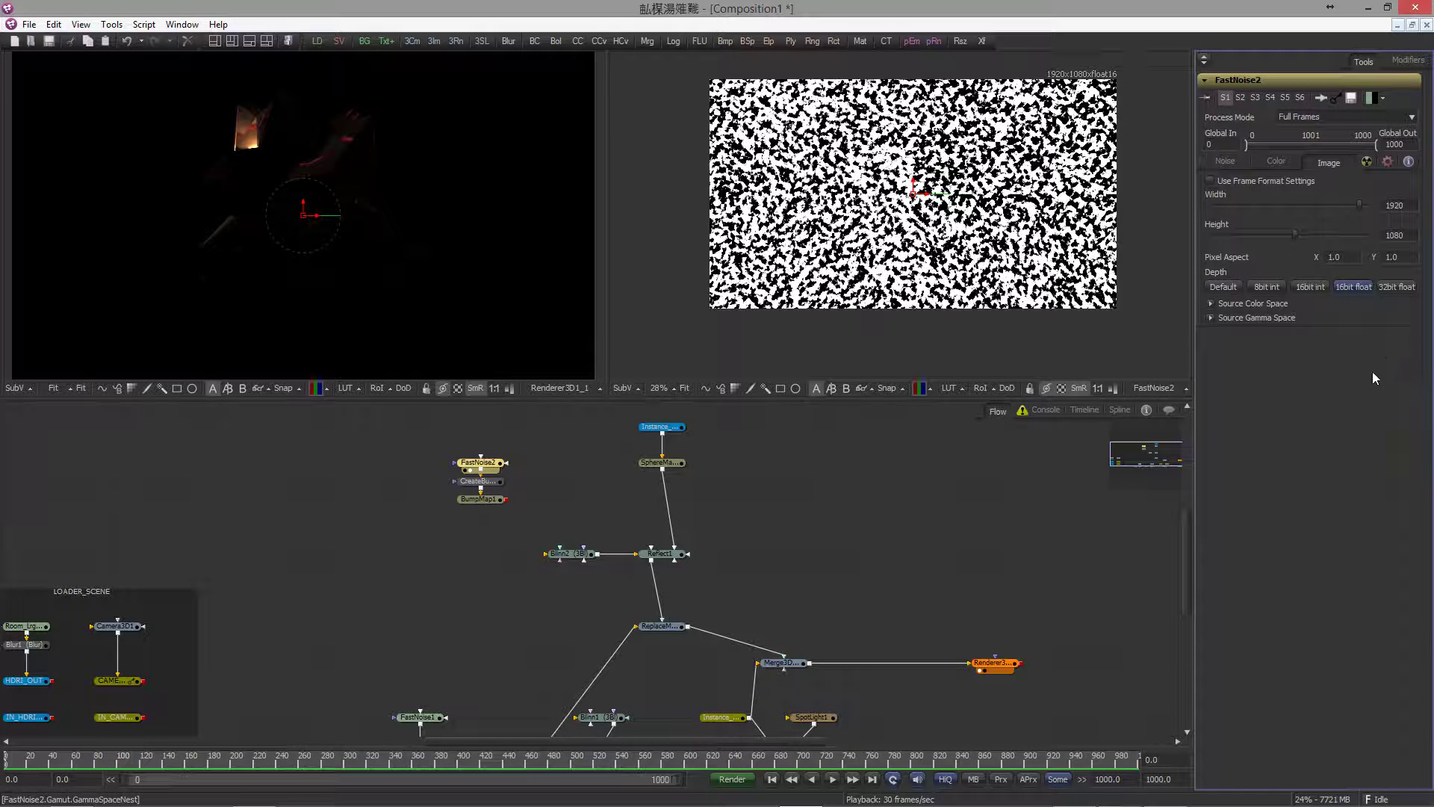
- Move the HDRI instance and SphereMap closer to the Reflect node, shift the bump nodes down, and display BumpMap in the second viewer
drag(717, 417, 655, 482)
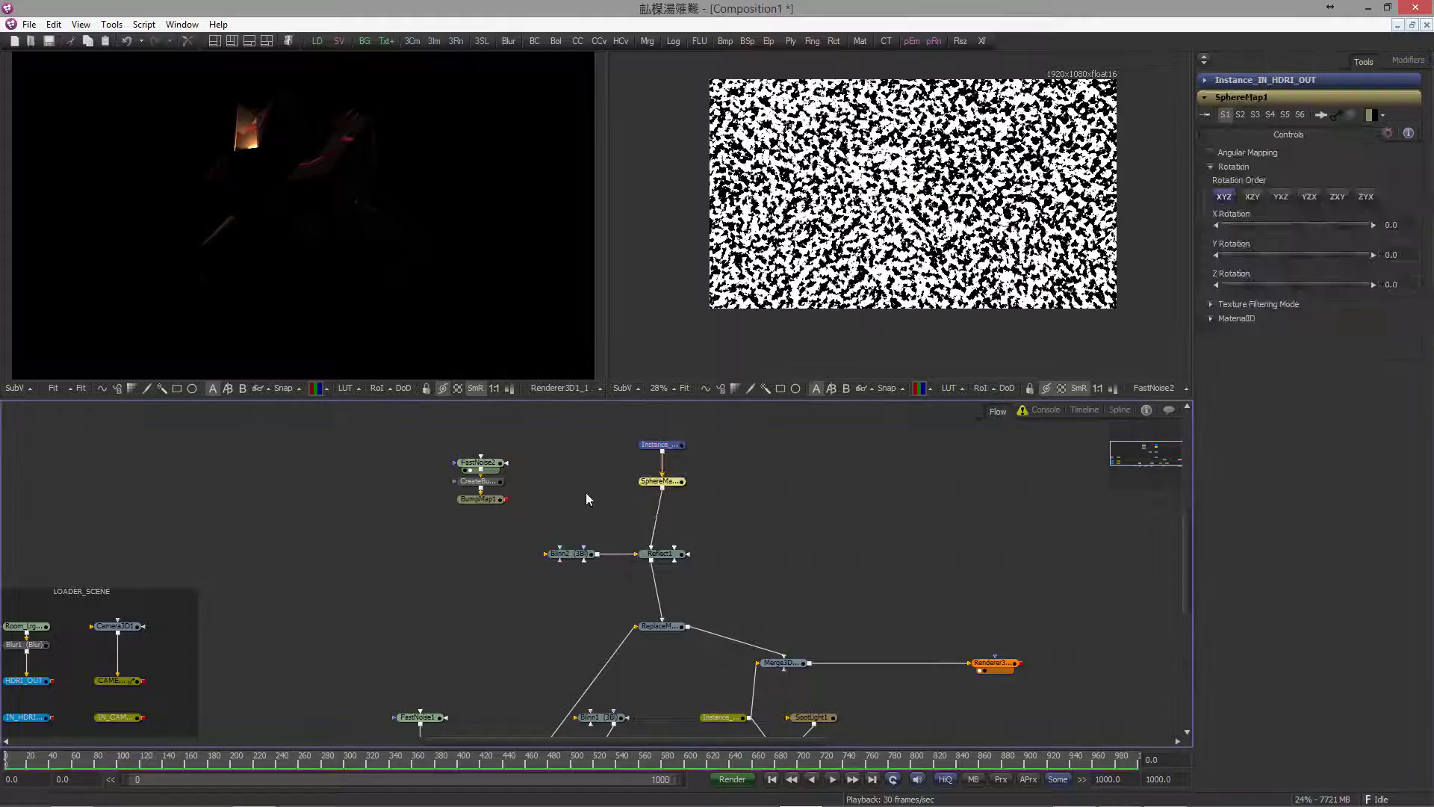
click(582, 494)
drag(441, 464, 471, 504)
drag(469, 501, 691, 374)
click(523, 535)
- Set the Create Bump Map node's Height Scale to 0.57
click(480, 499)
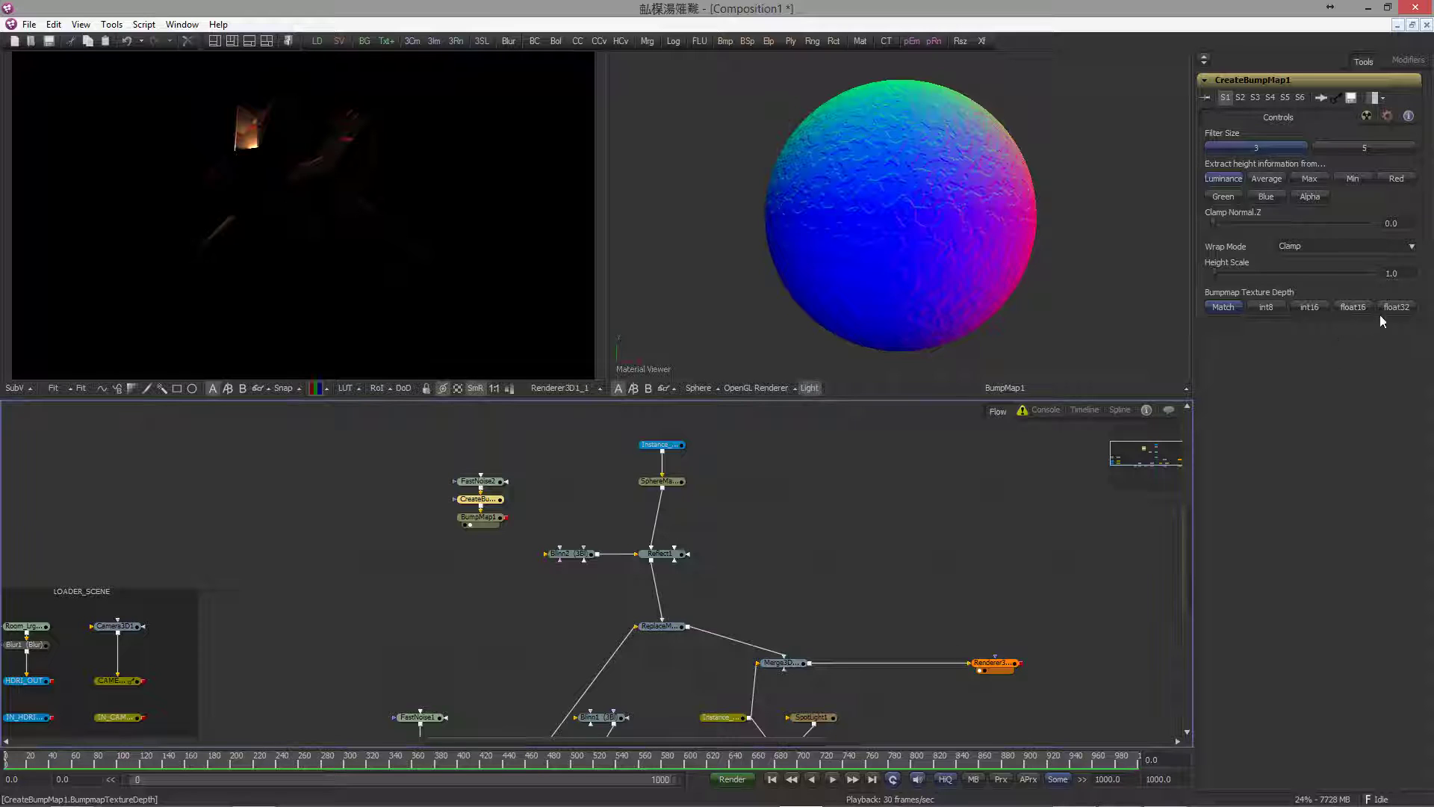
click(1391, 274)
text(0.57)
key(Return)
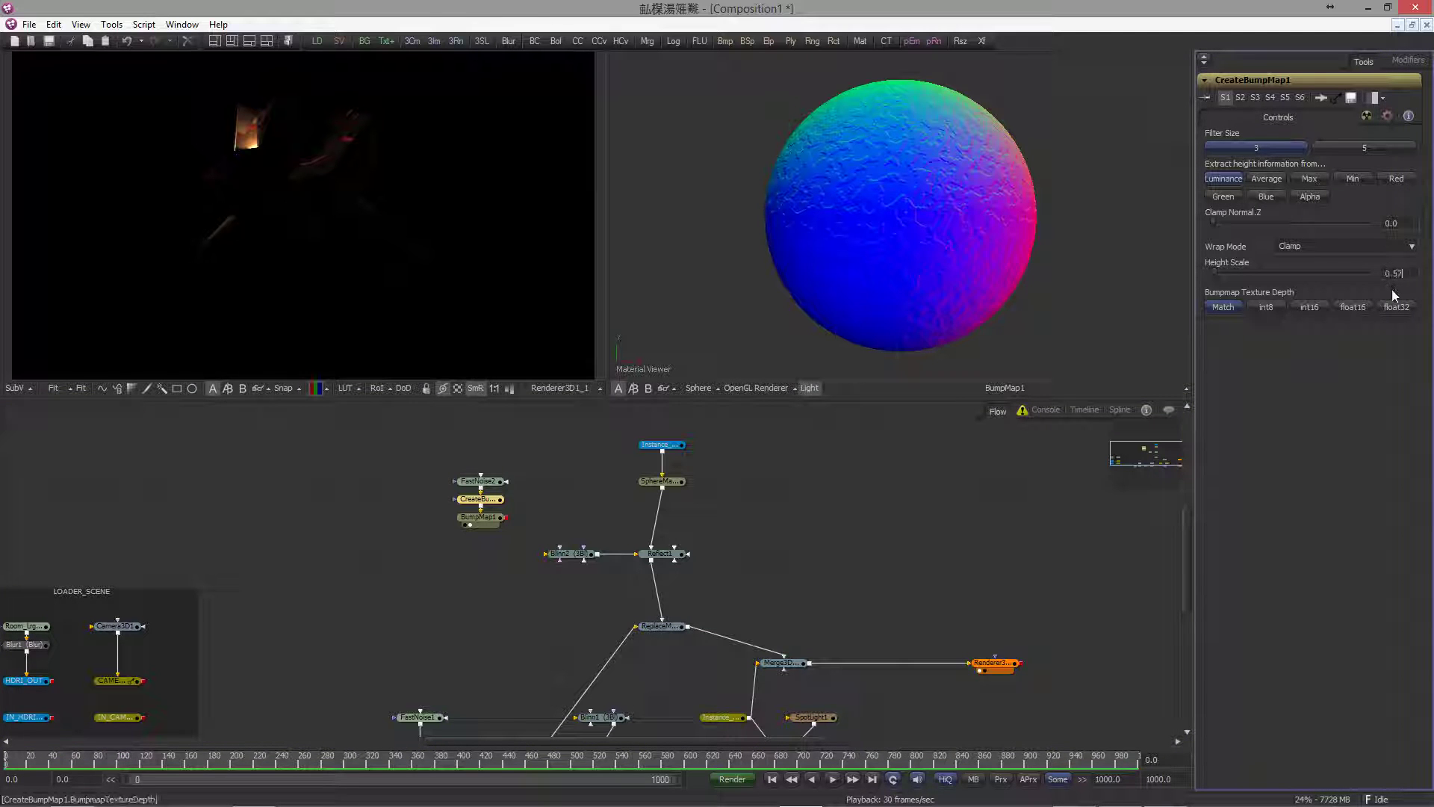
- Connect the BumpMap output to the black Blinn and to the Reflect node's Bumpmap Texture input
drag(507, 517, 566, 554)
click(604, 613)
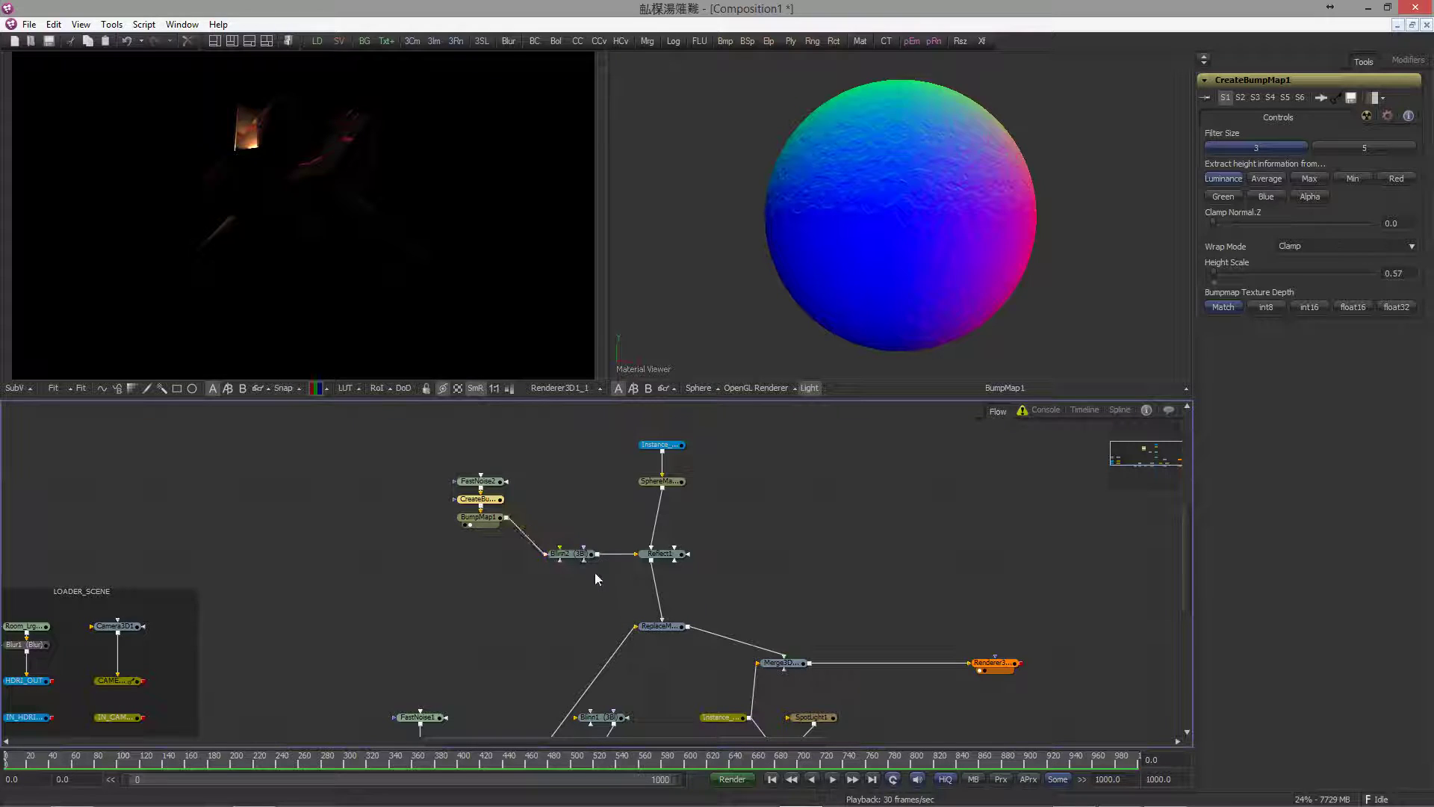
drag(450, 472, 661, 554)
click(511, 541)
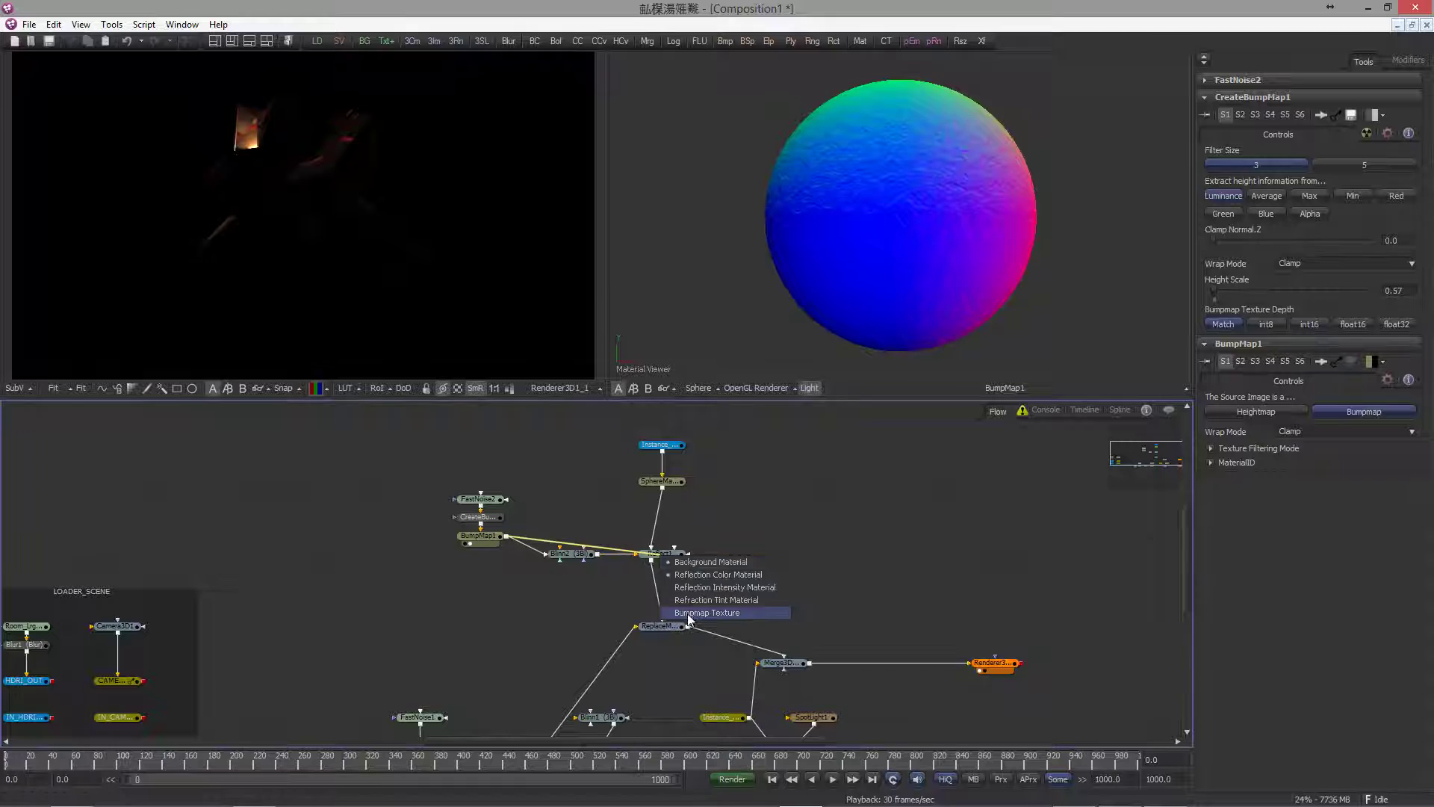
click(690, 613)
- Lower the Create Bump Map node's Height Scale to about 0.07 and display the reflection branch's ReplaceMaterial3D in the second viewer
scroll(365, 204, up, 5)
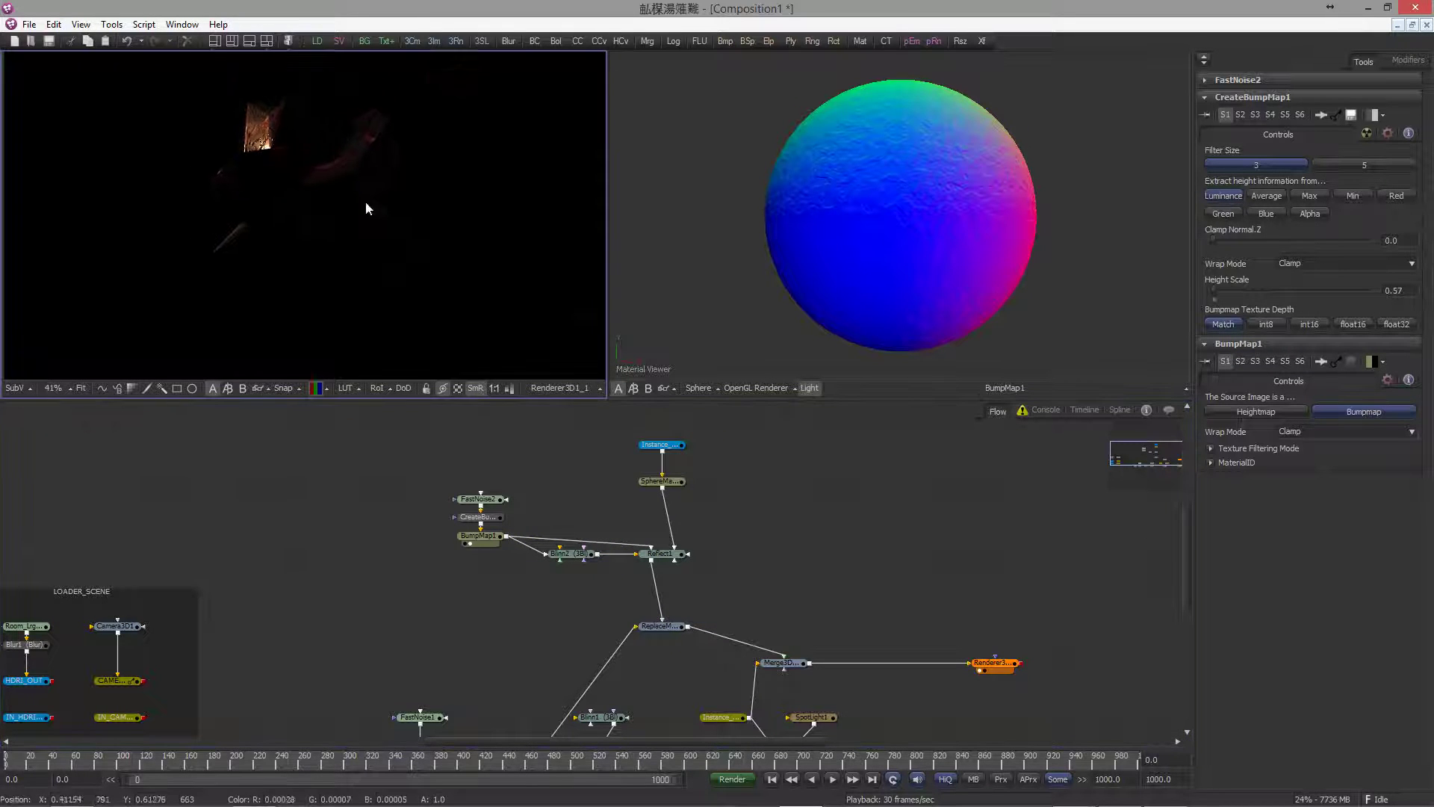
click(489, 540)
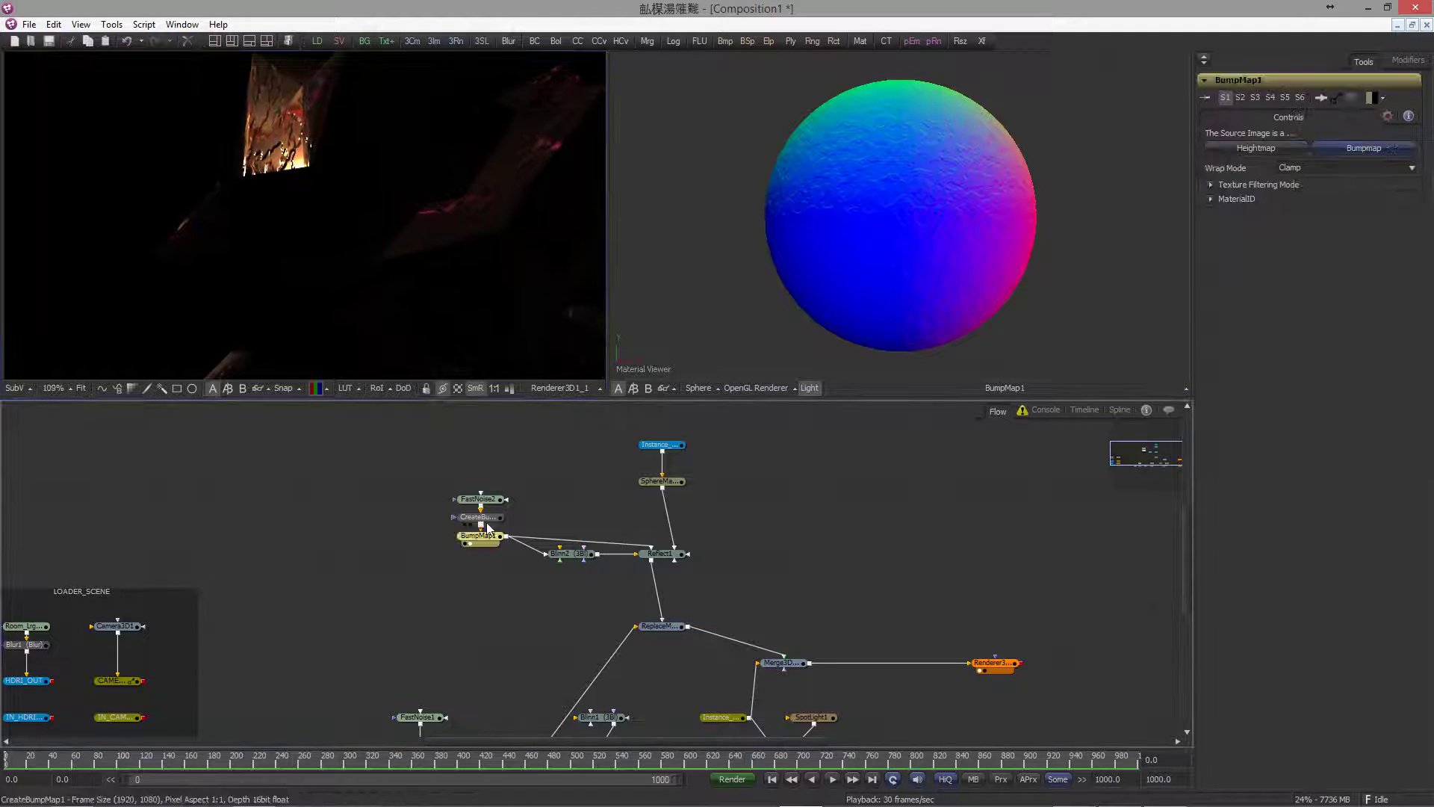
click(481, 517)
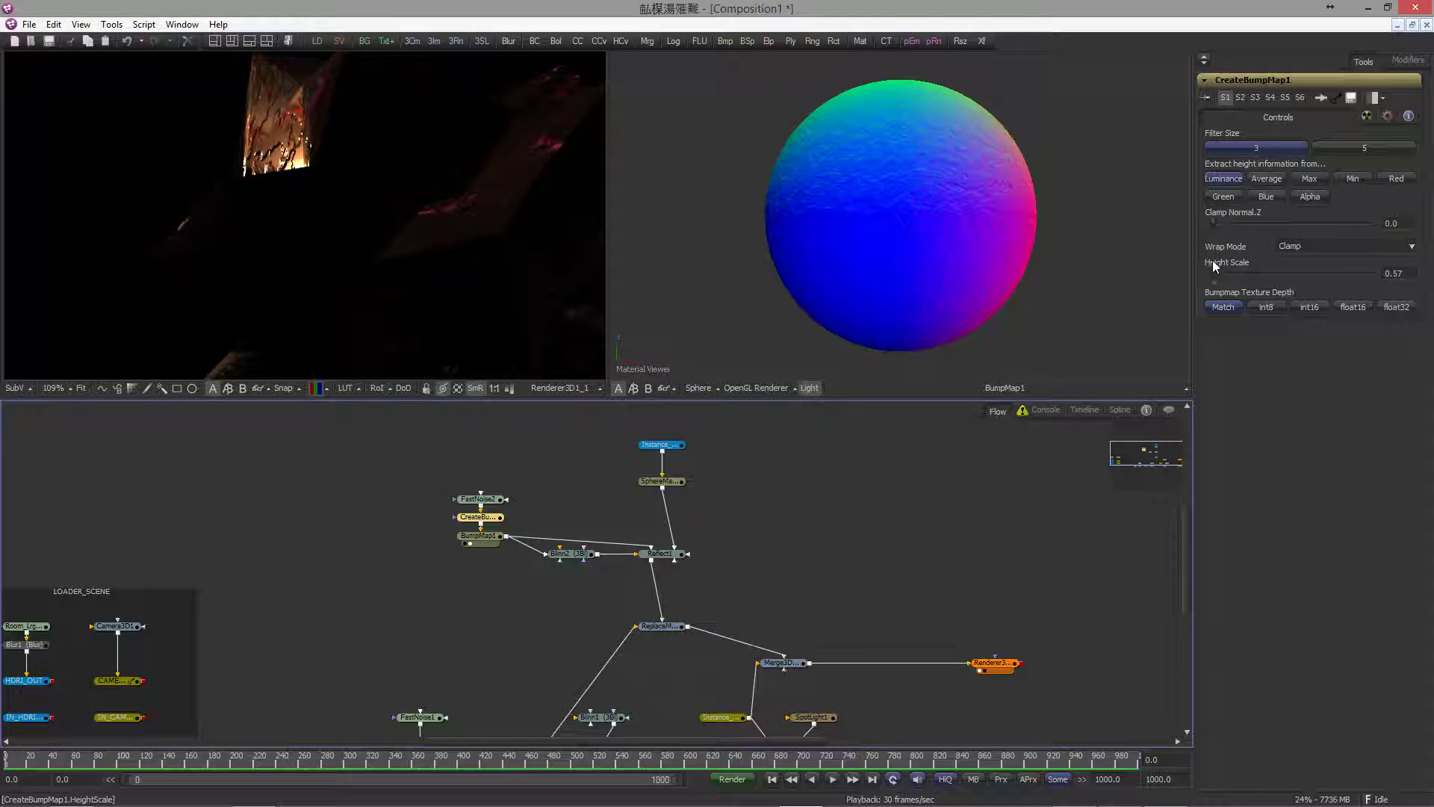
drag(1217, 276, 1208, 275)
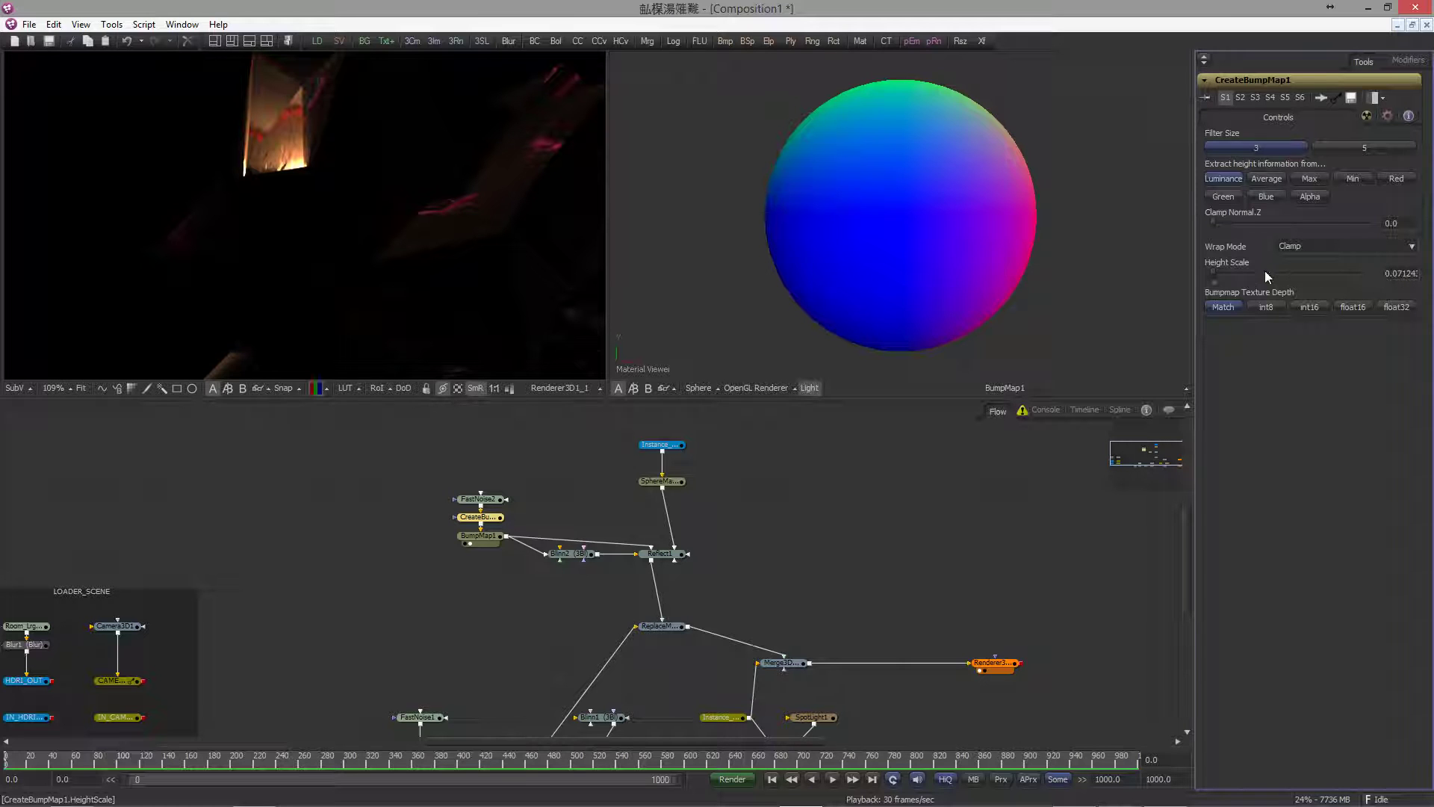
drag(658, 628, 635, 319)
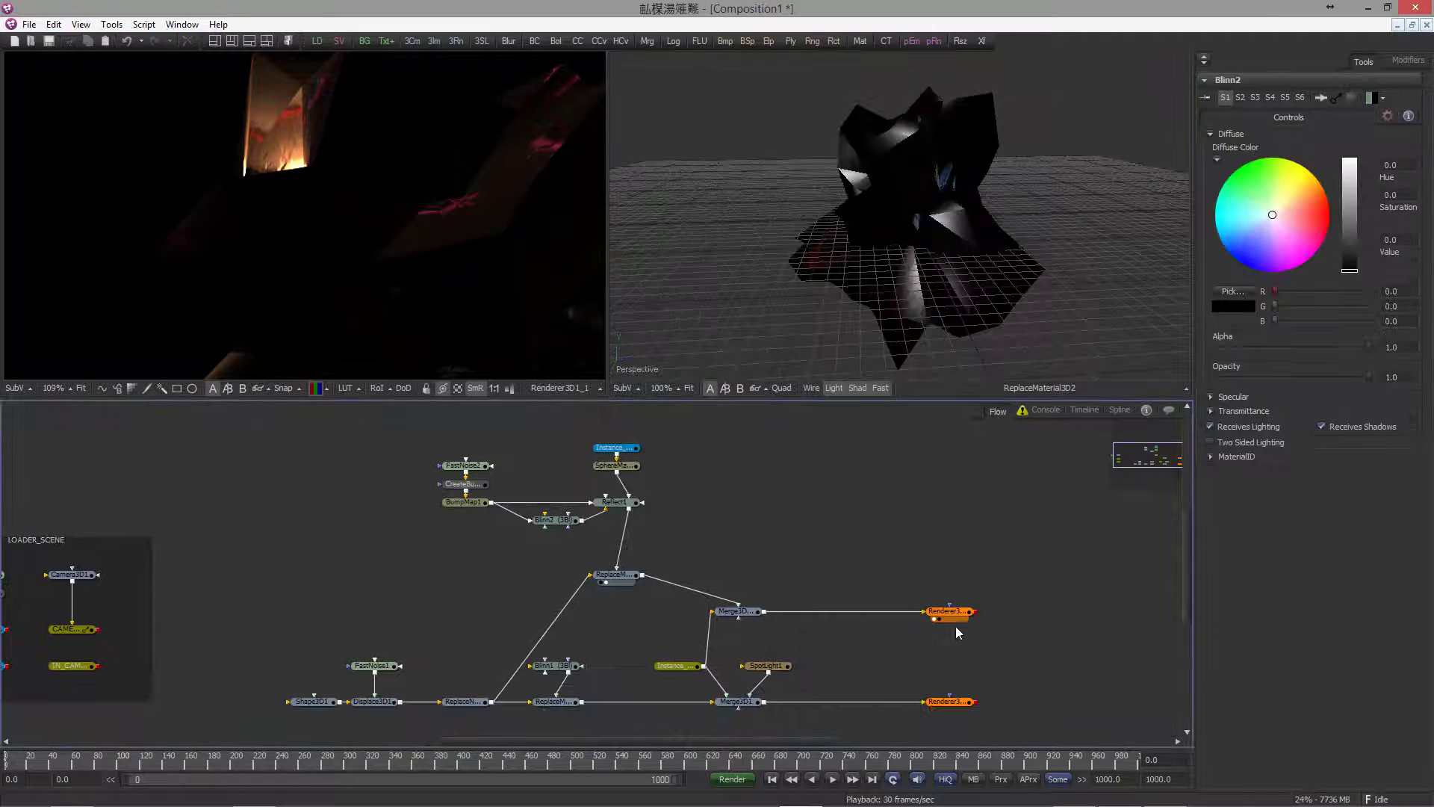
- Switch the reflection branch's renderer to OpenGL Renderer and enable supersampling for its RGBA channel
click(947, 611)
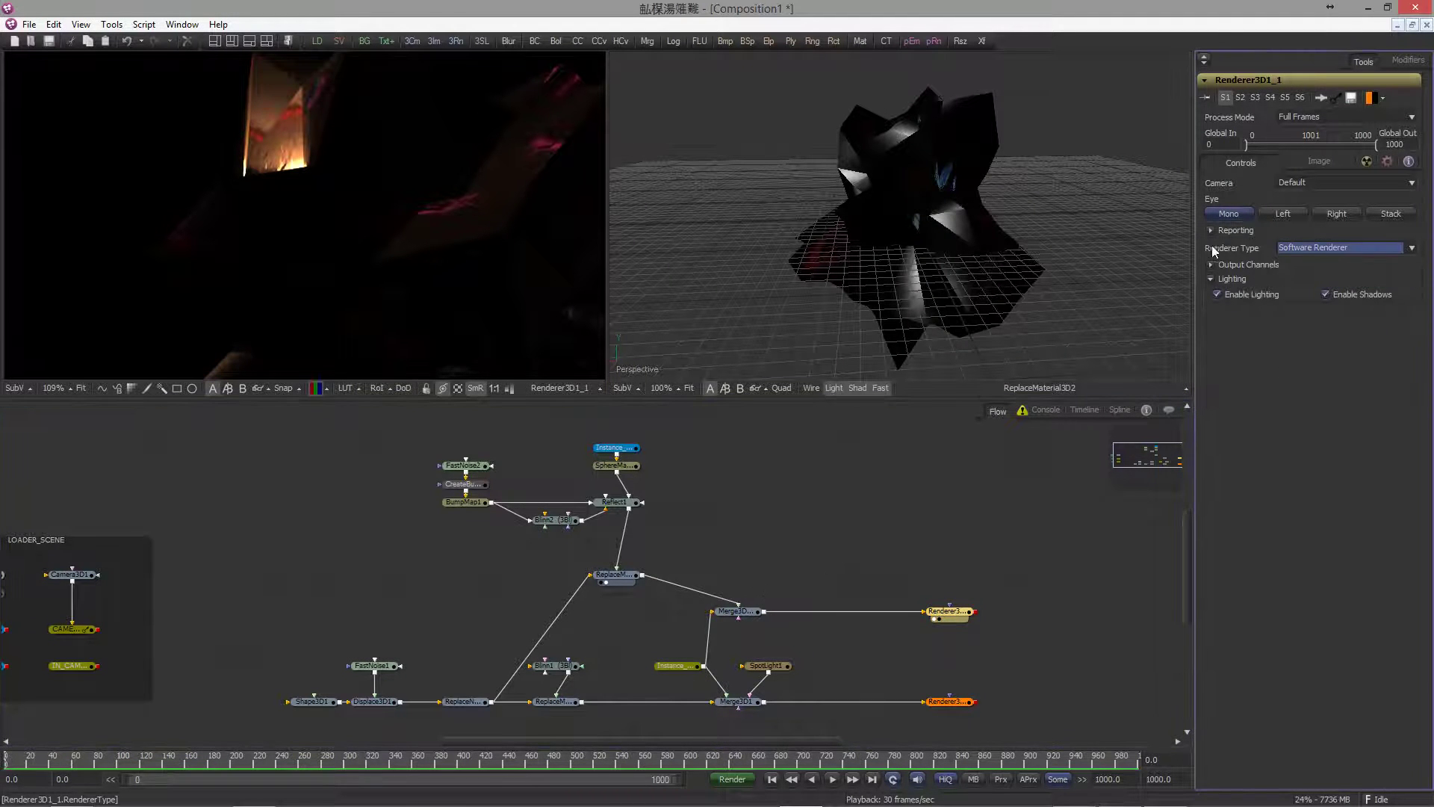
click(1280, 249)
click(1303, 262)
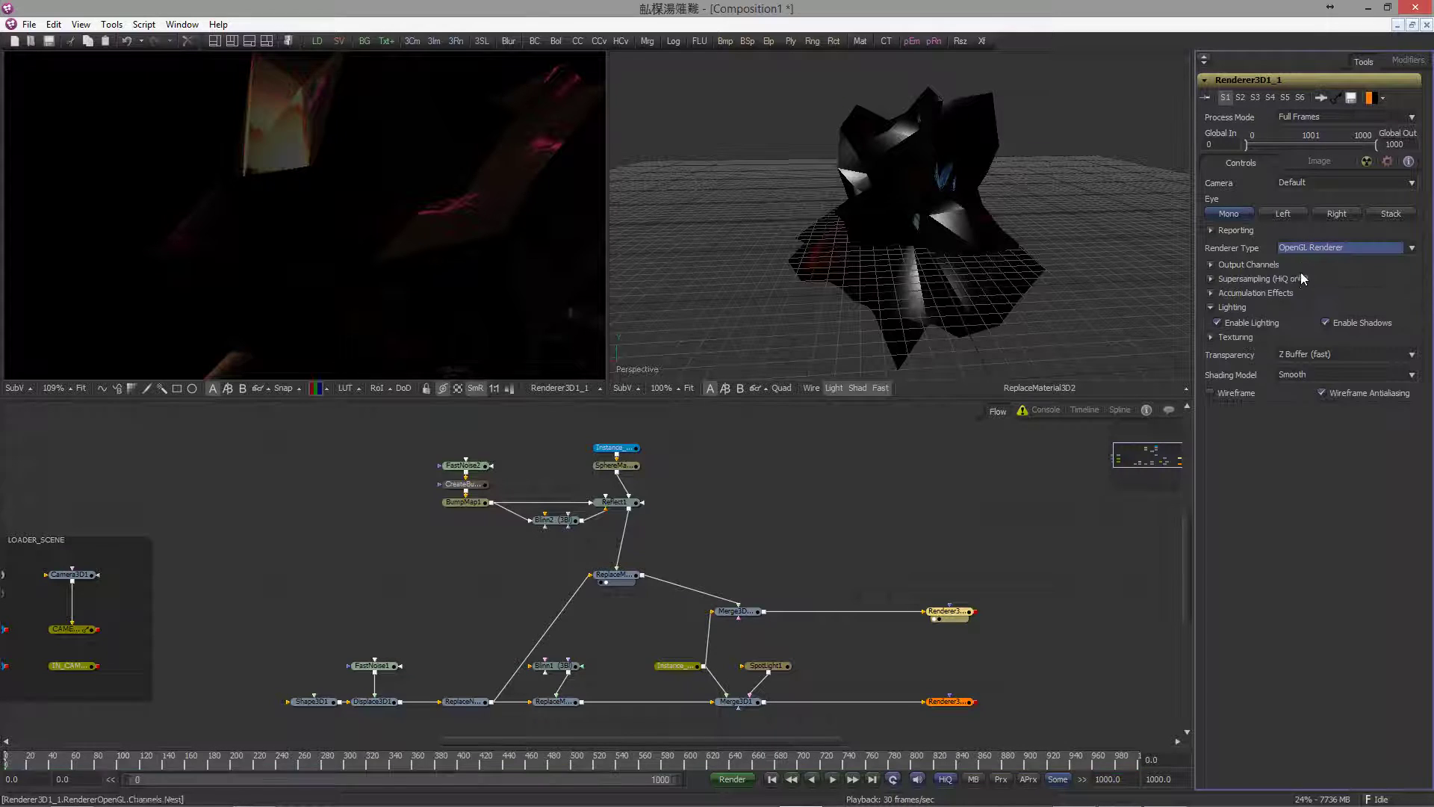
click(1212, 265)
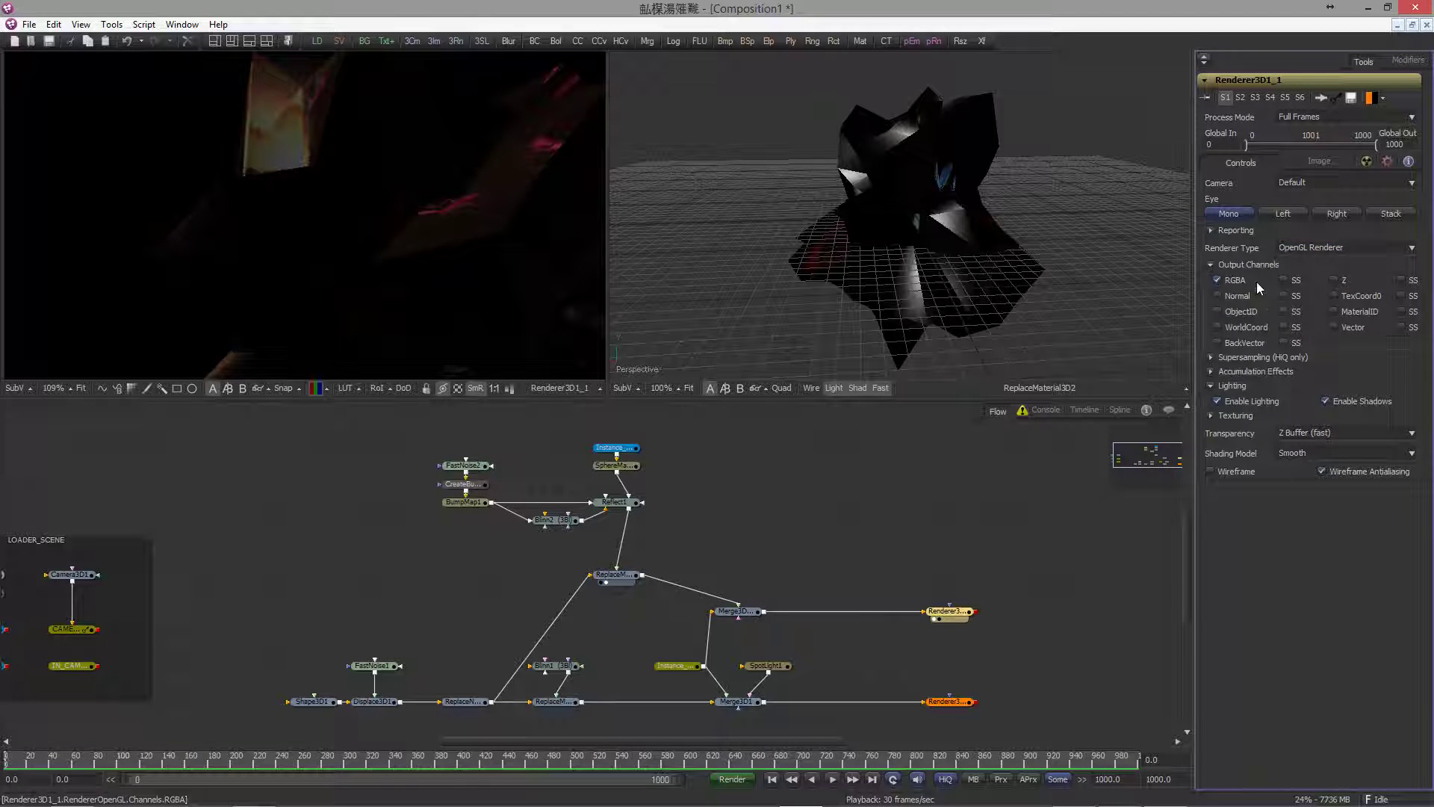
click(1284, 280)
- Set the RGBA reconstruction filter to Bi-Linear (triangle) and the supersampling rate to 5
click(1212, 356)
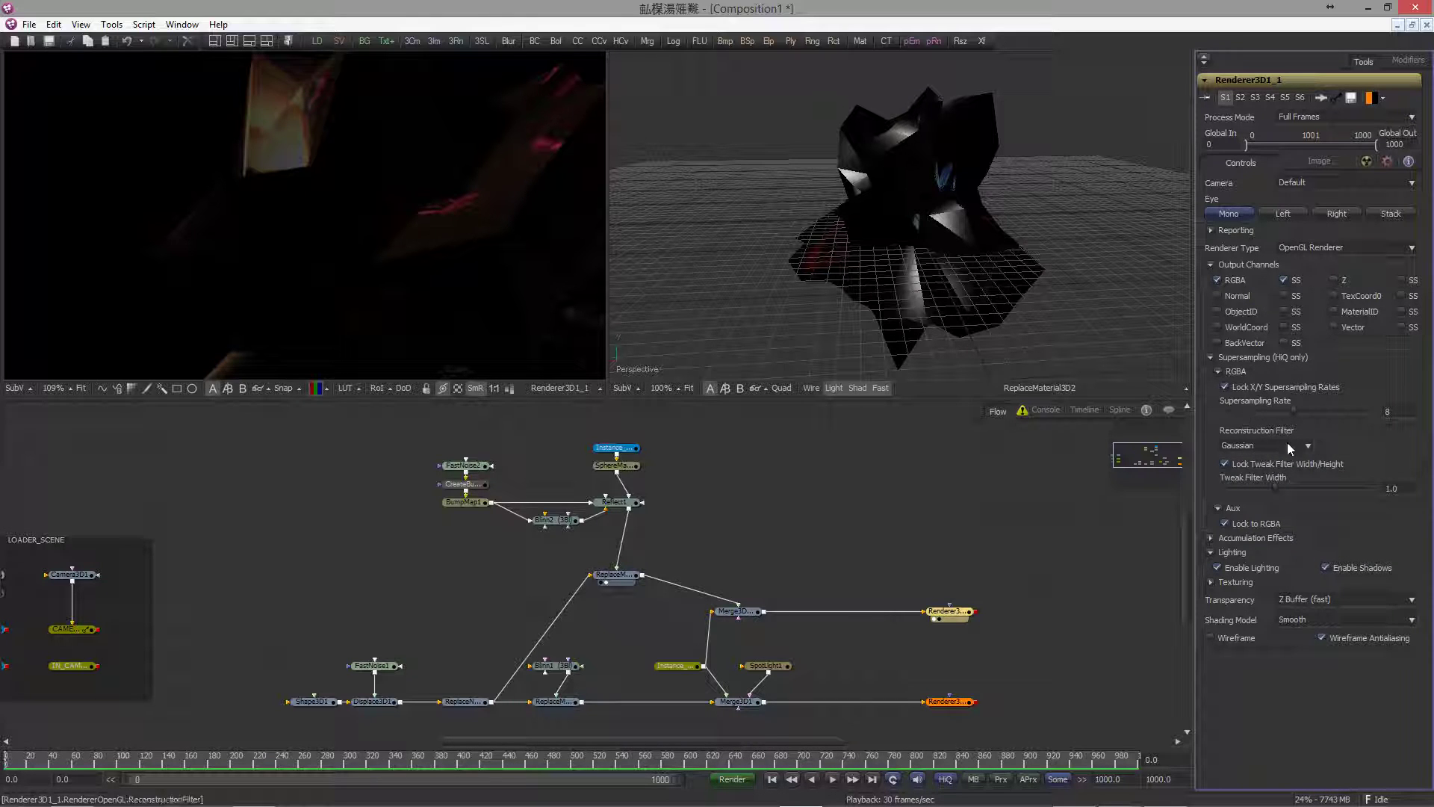
click(1244, 446)
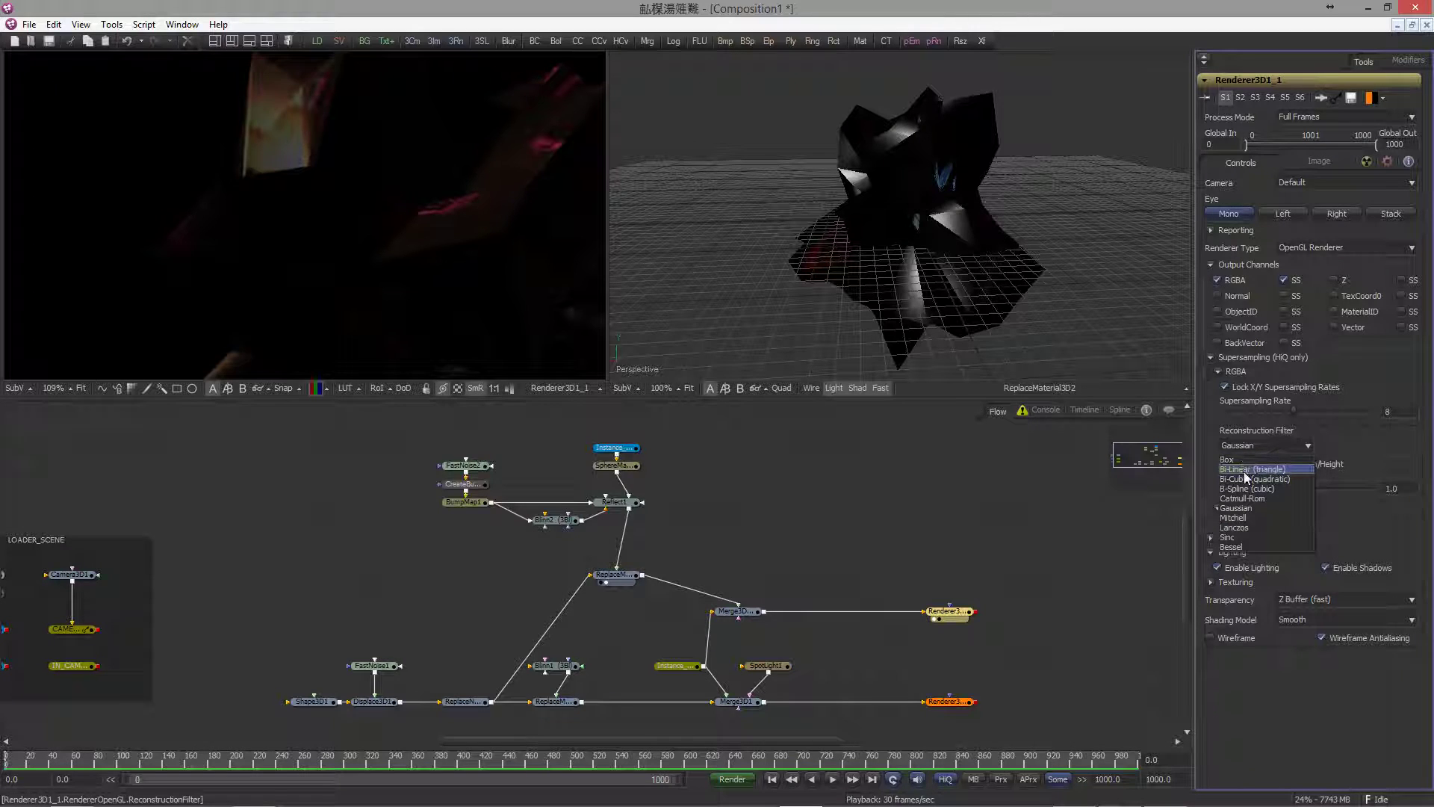
click(1244, 469)
click(1381, 414)
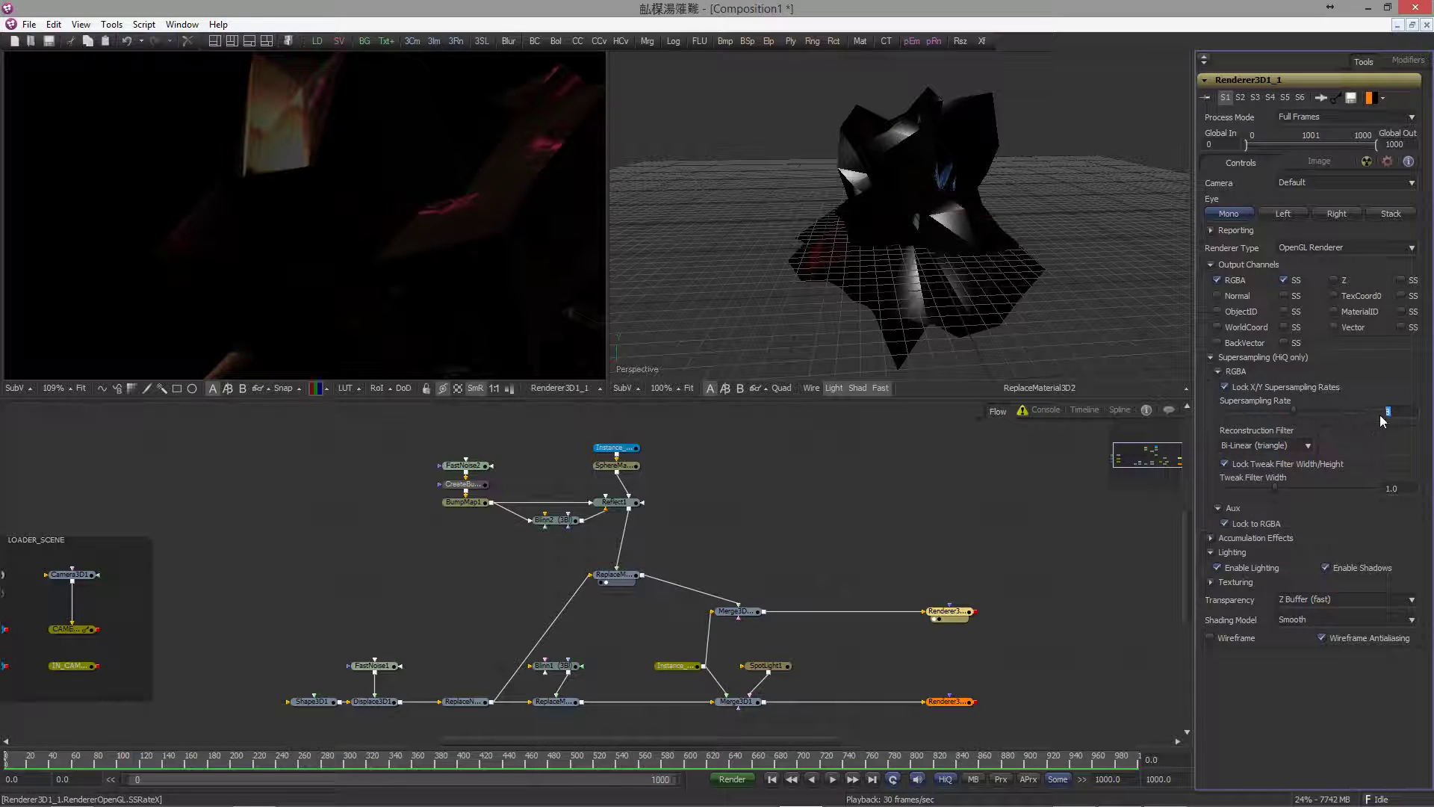
key(Tab)
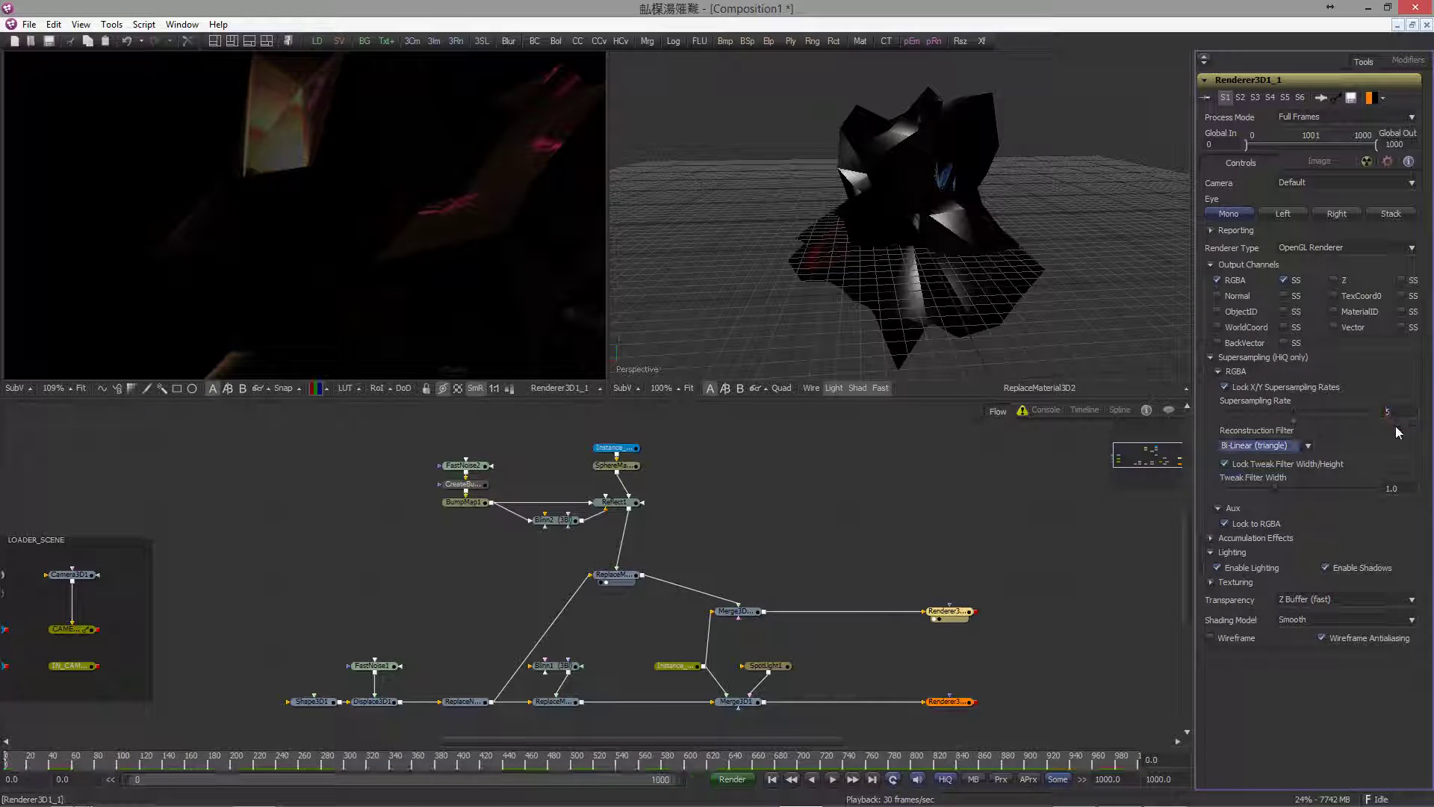
- Compare the Source and 8bit int texture depths in the reflection render and leave the texture depth on Source
click(1212, 583)
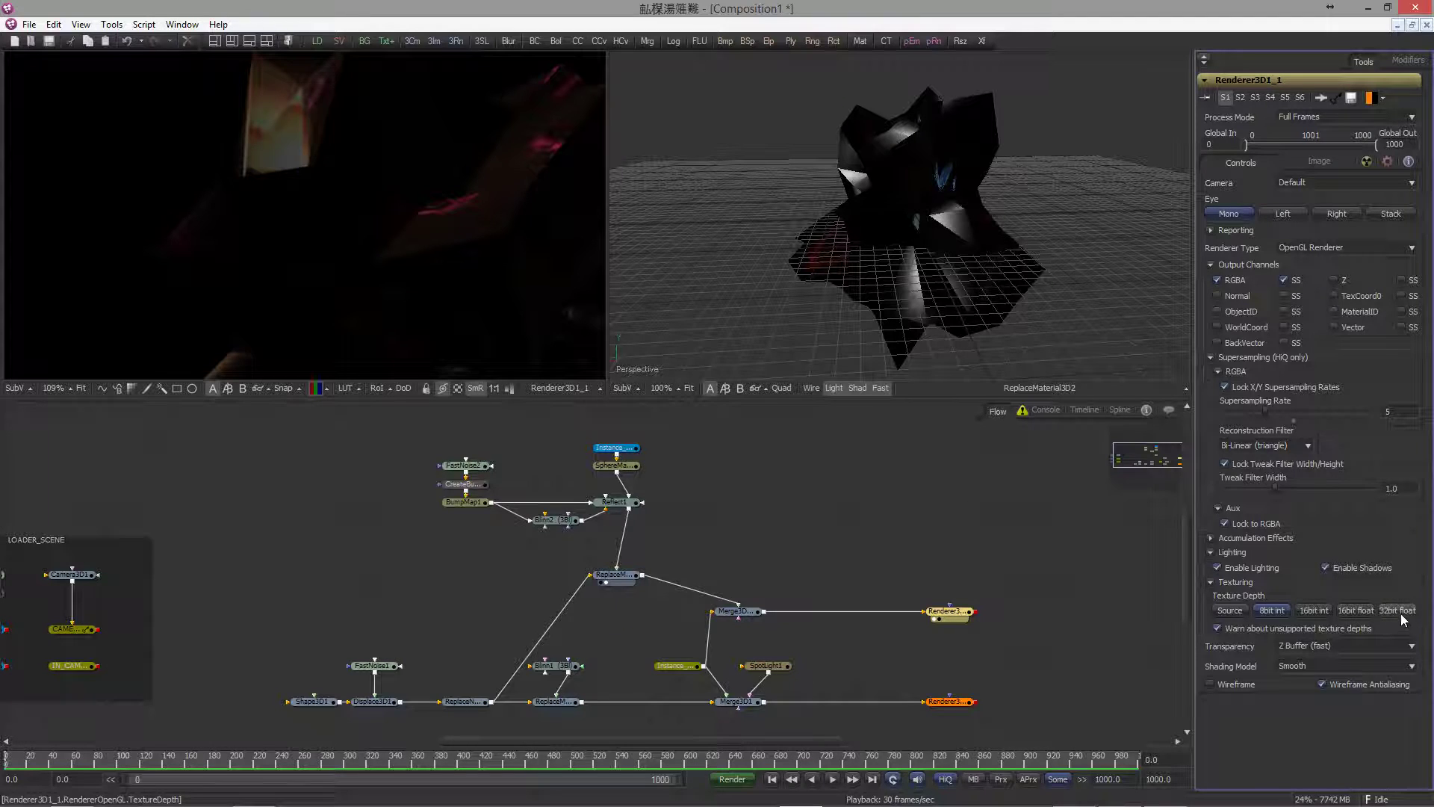
click(1241, 612)
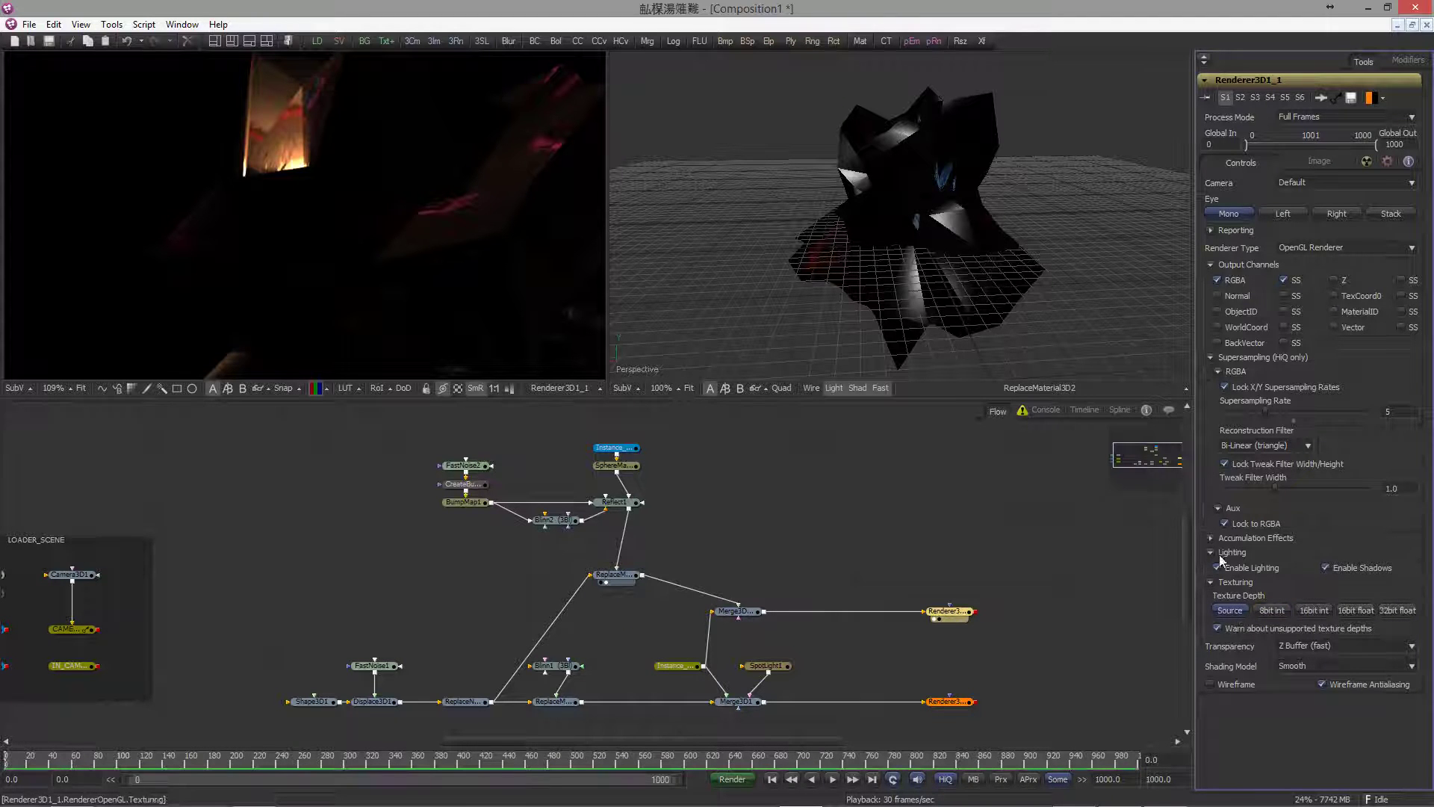
click(1267, 616)
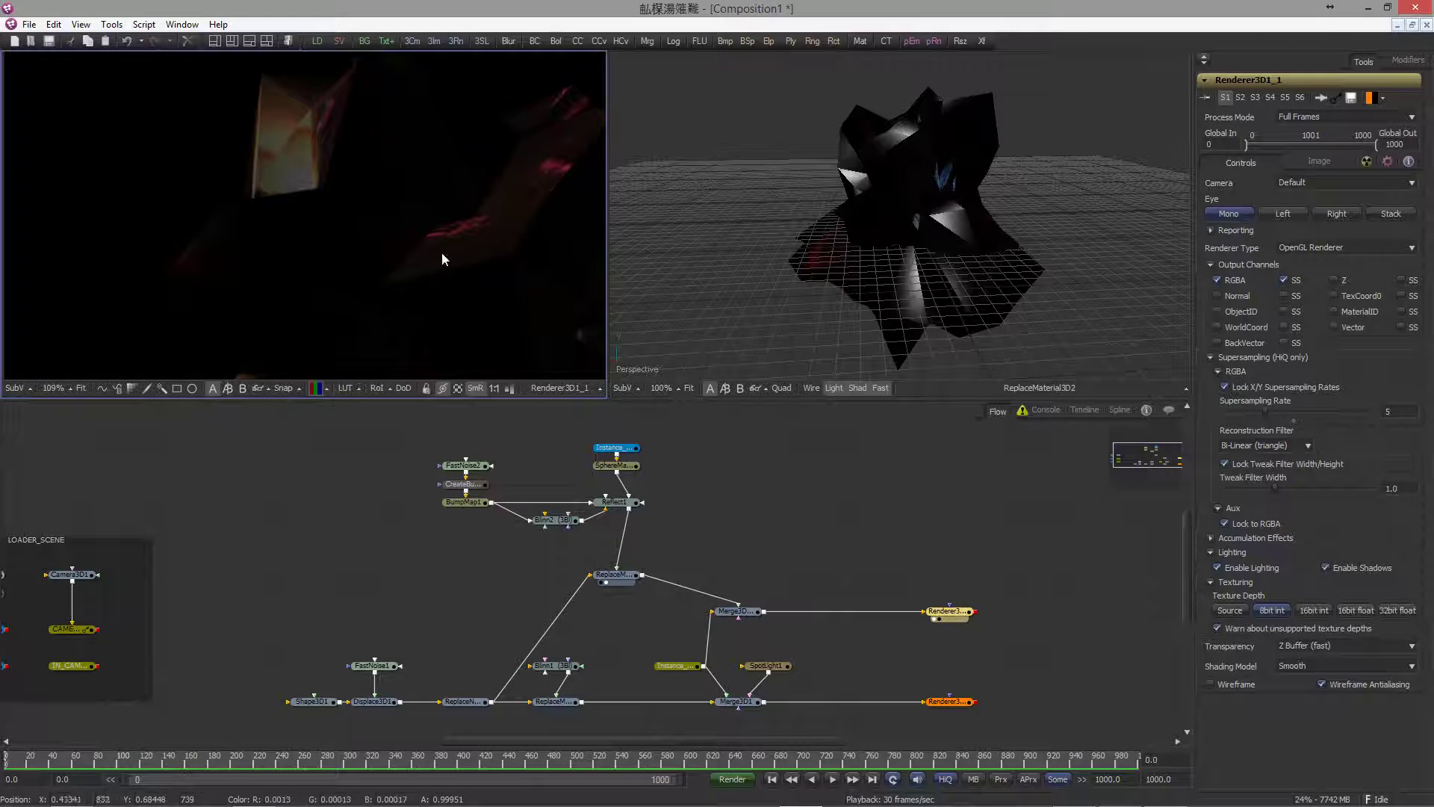
scroll(349, 178, up, 3)
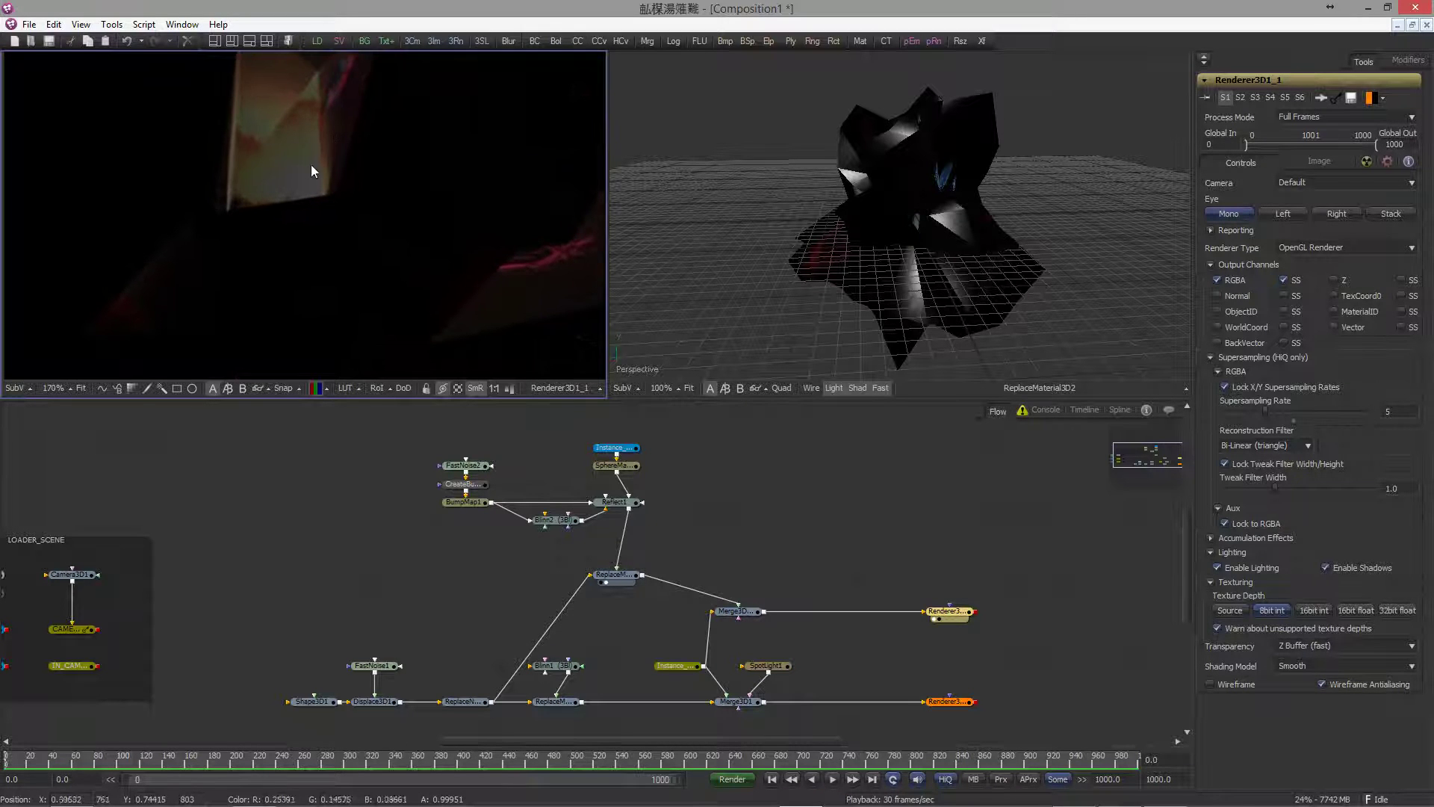
drag(284, 199, 298, 221)
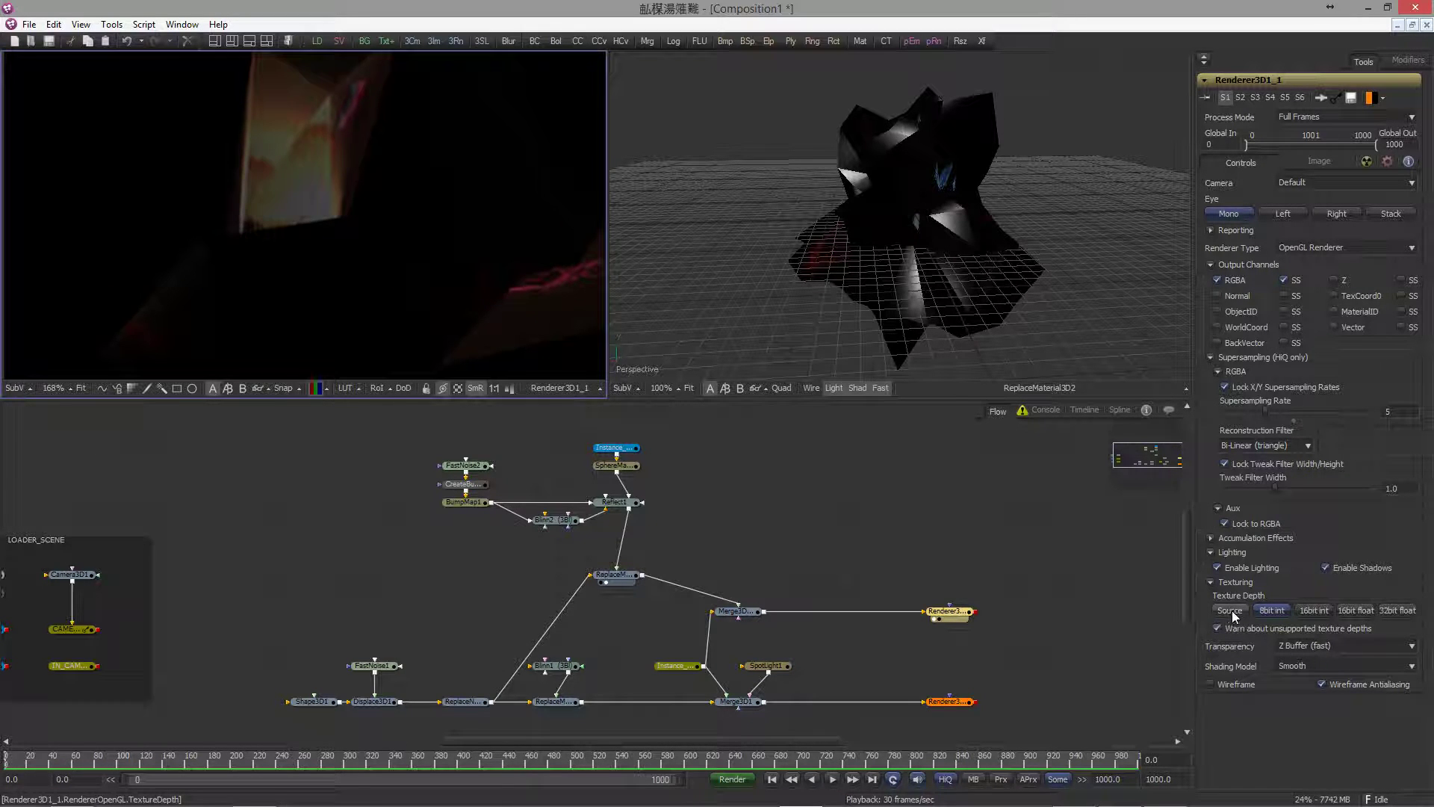
click(1231, 611)
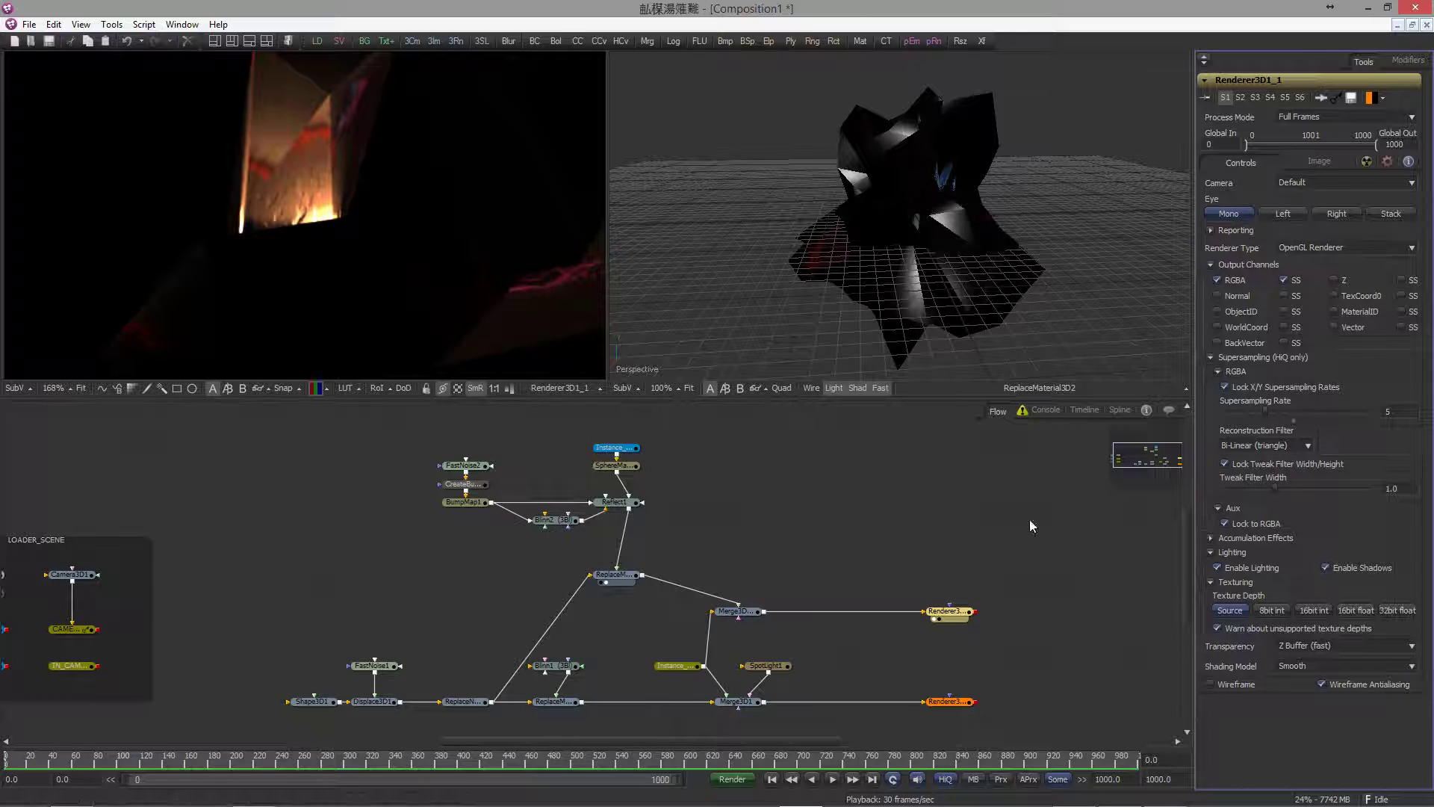
click(1271, 608)
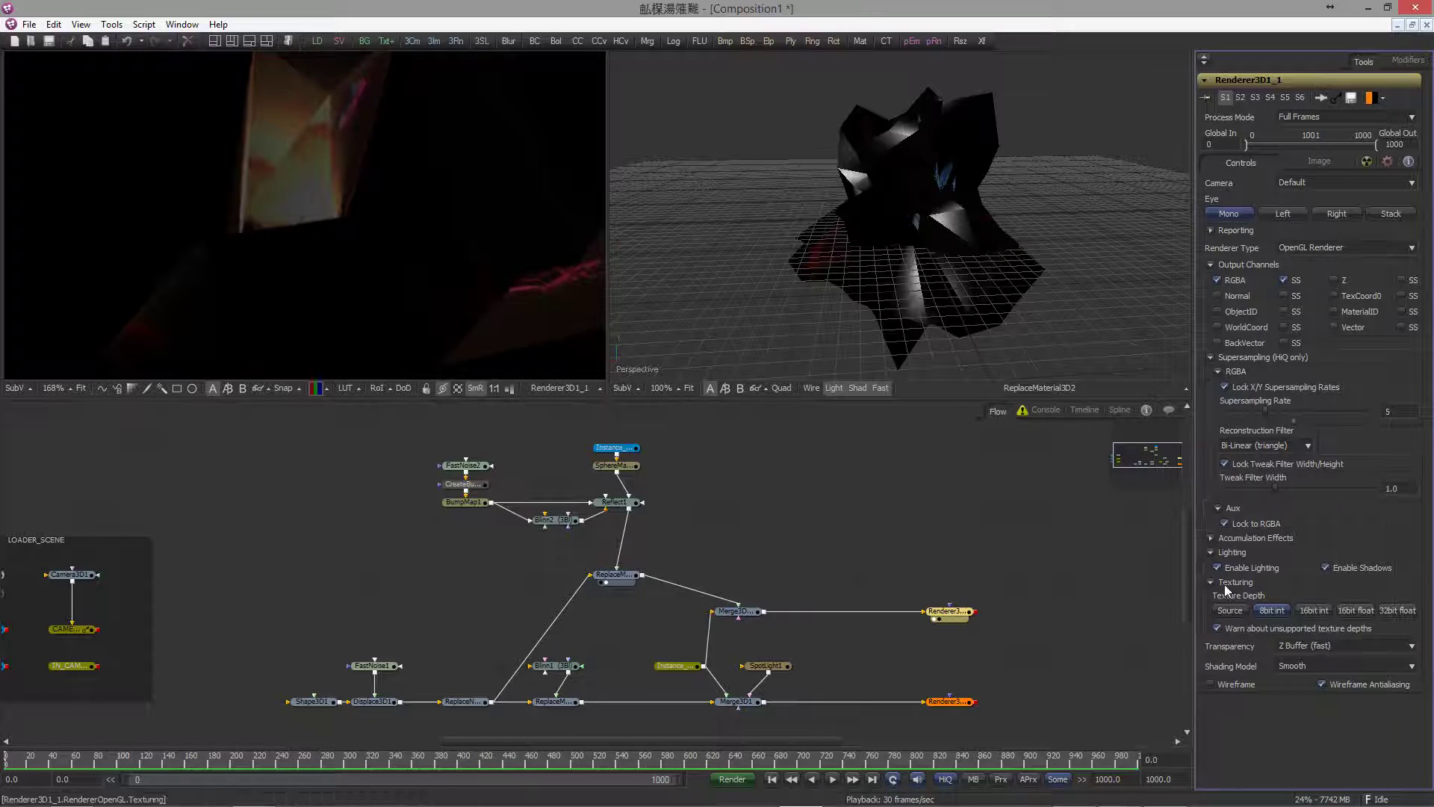
click(1231, 612)
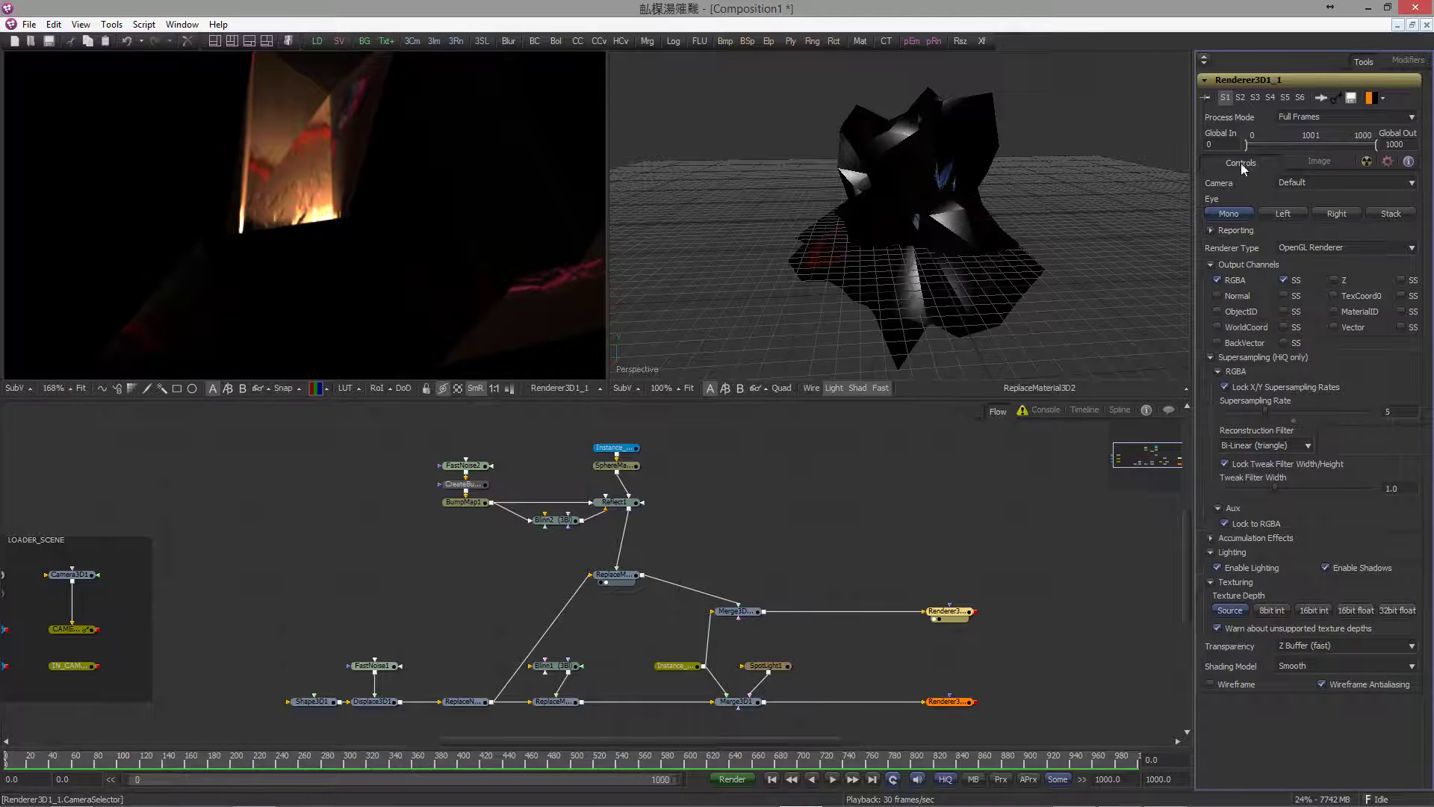
- Check the reflection renderer's image size and colour depth settings, and examine the whole render
click(1316, 162)
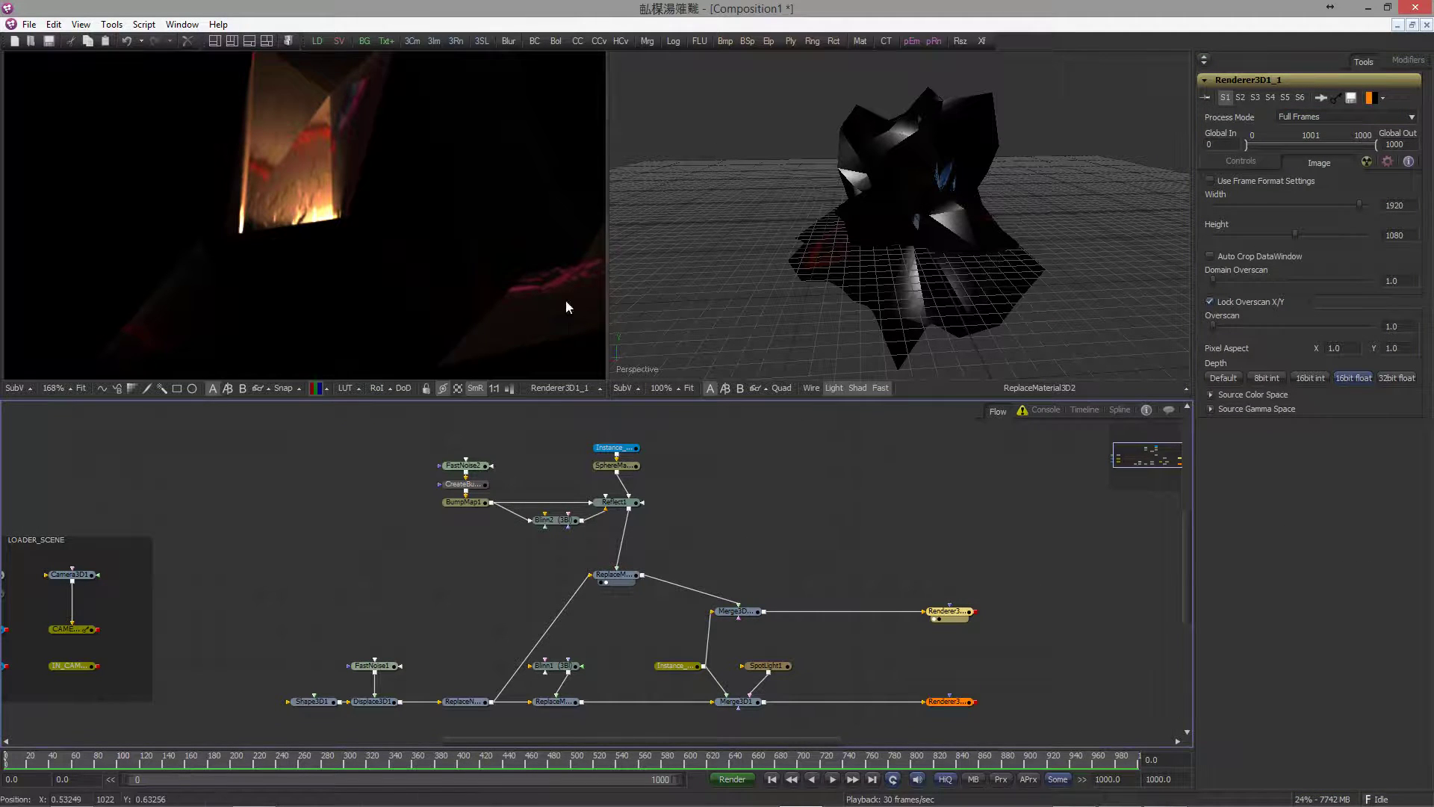
drag(418, 245, 217, 239)
drag(356, 269, 290, 222)
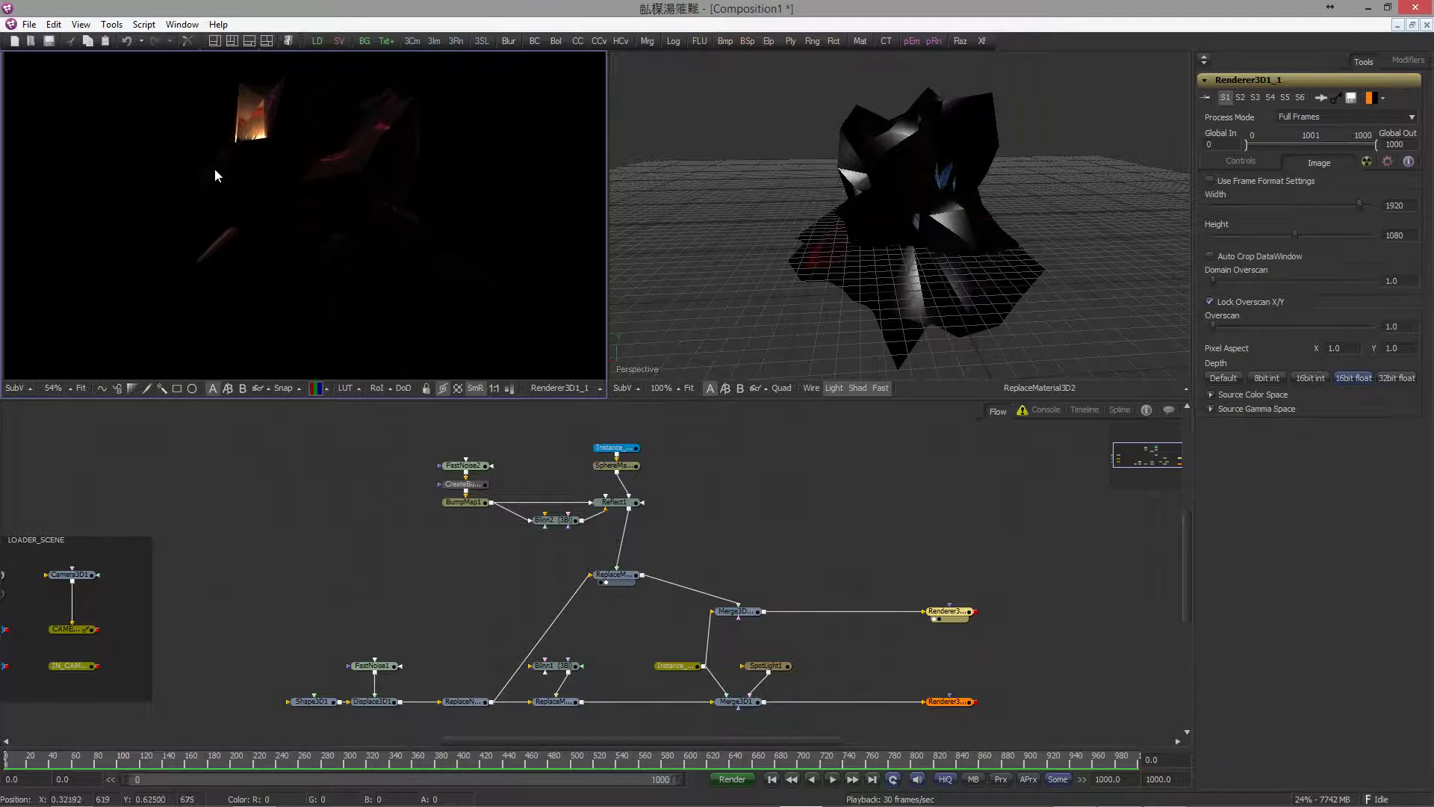
scroll(202, 180, down, 2)
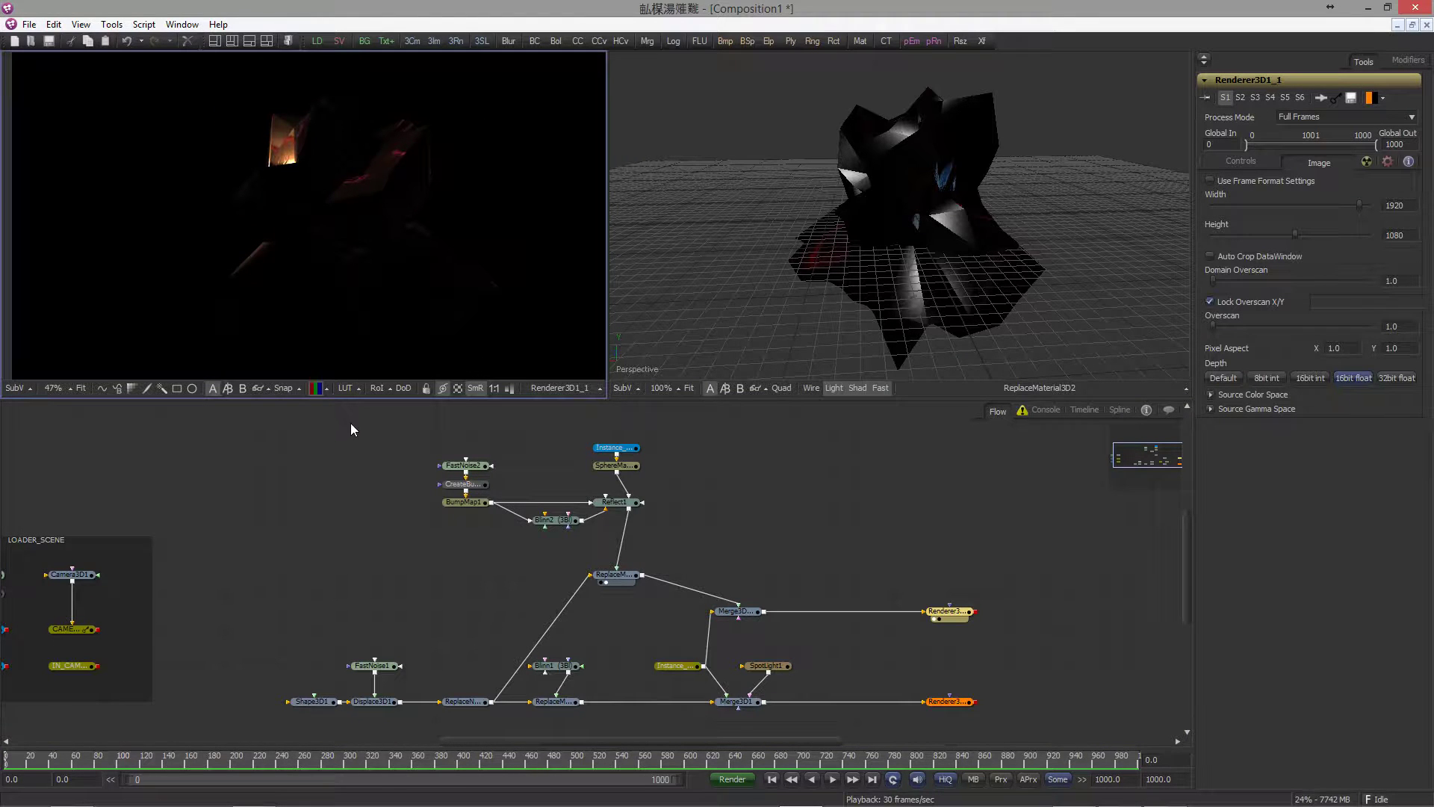